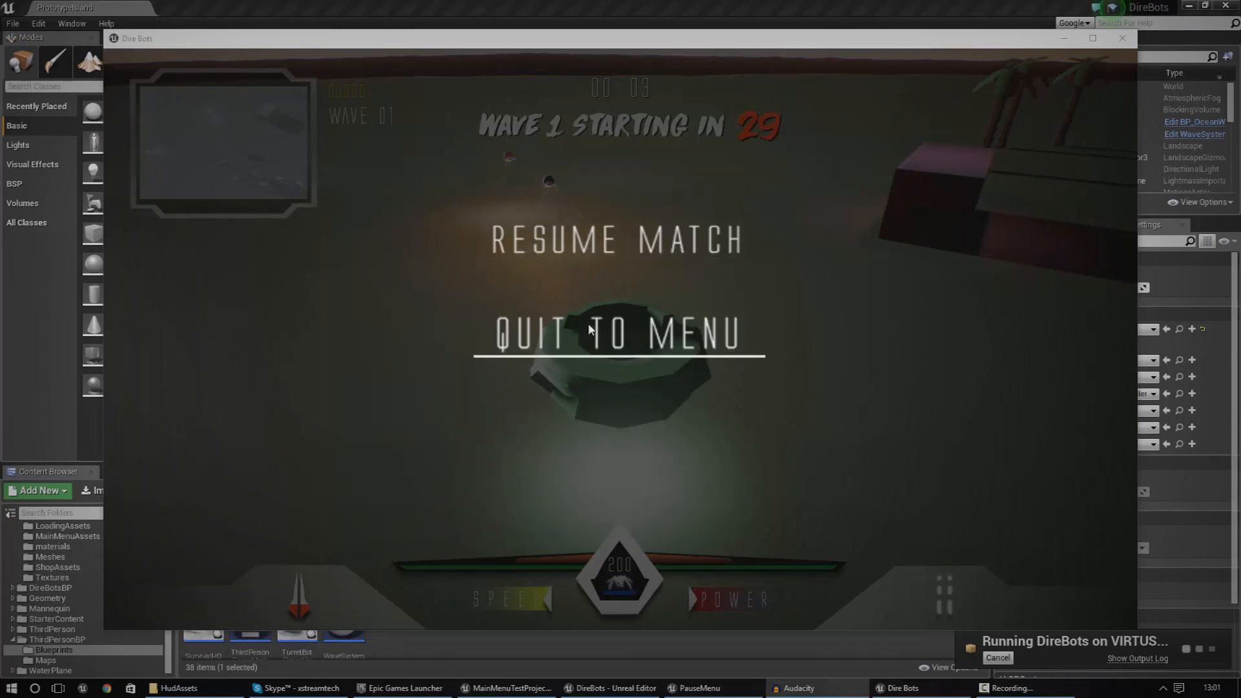
Quit the match to the main menu and close the running game window.
left_click(669, 359)
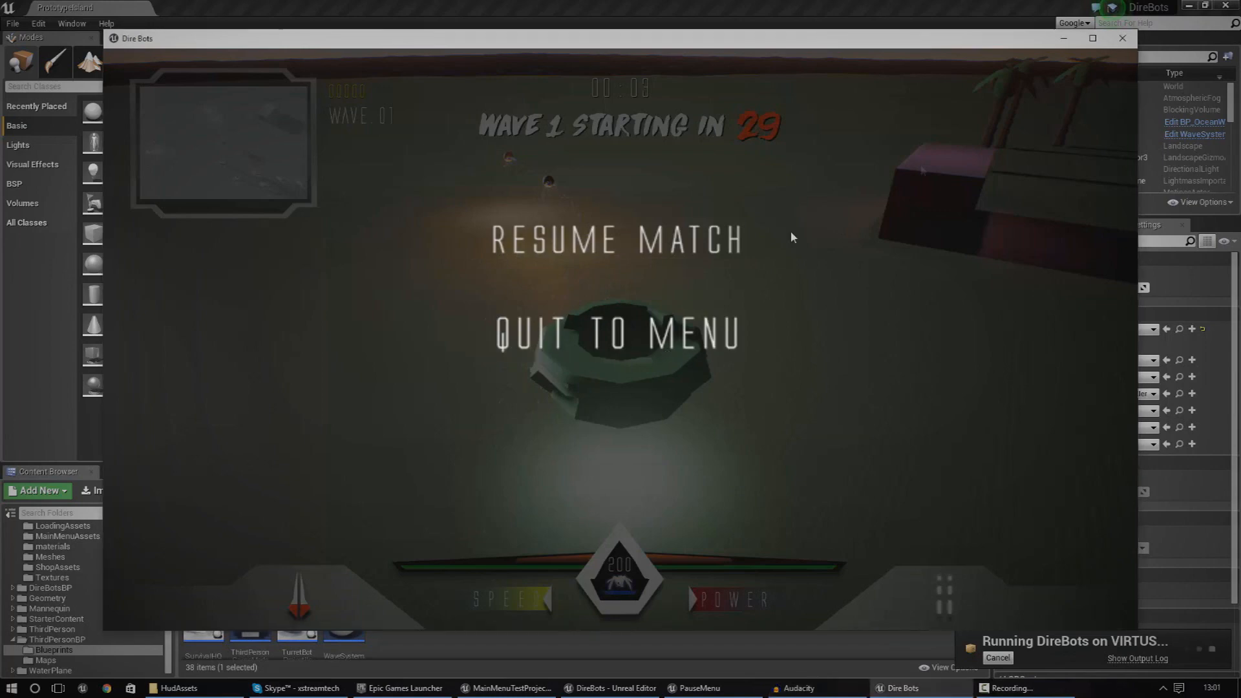
left_click(1124, 41)
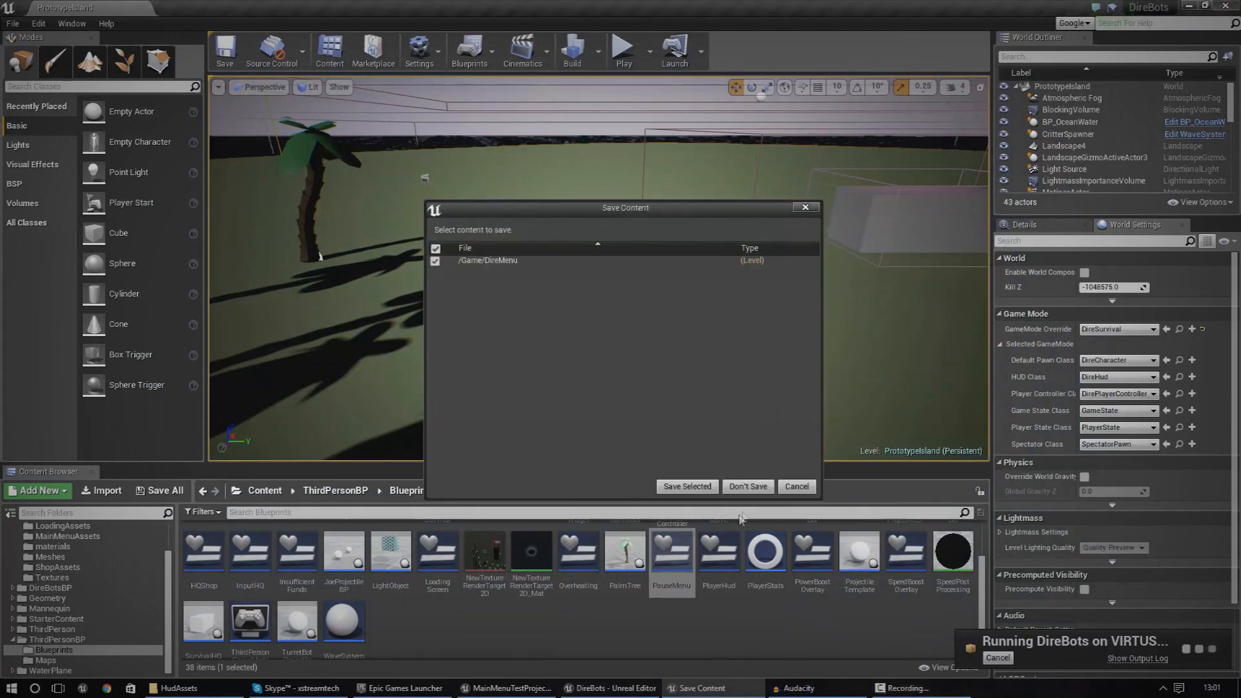
Discard the level save, open the PauseMenu widget and inspect its two blank buttons.
left_click(746, 482)
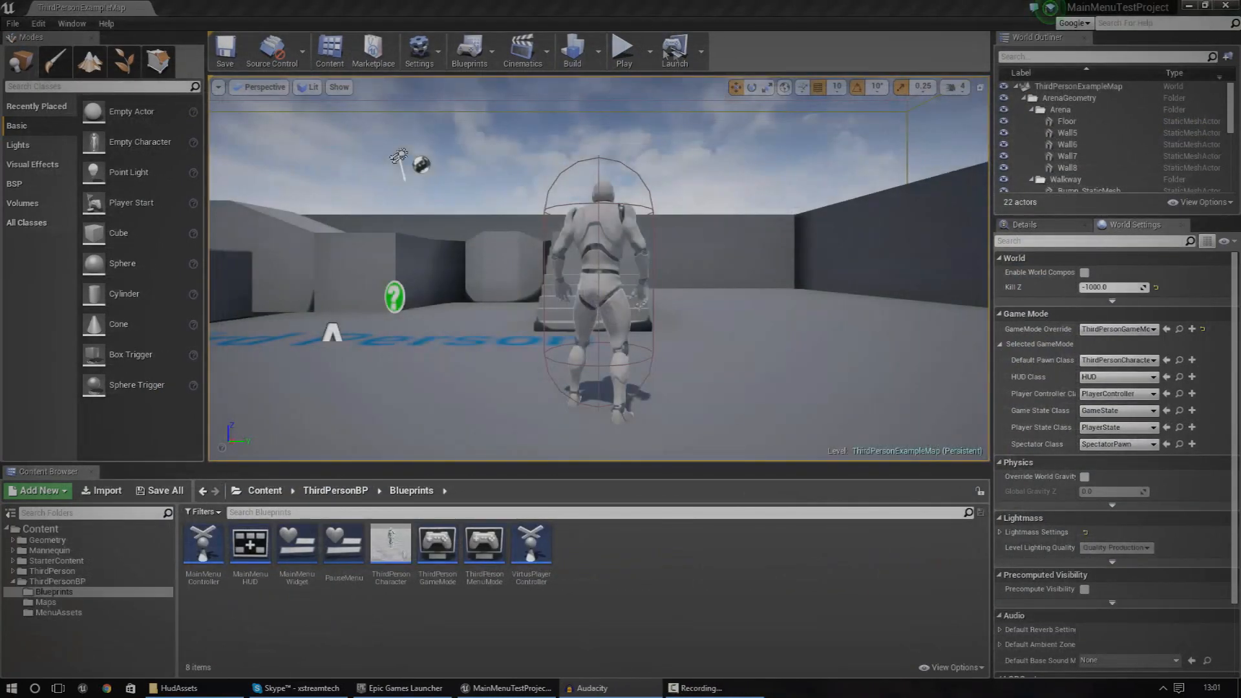
double_click(348, 568)
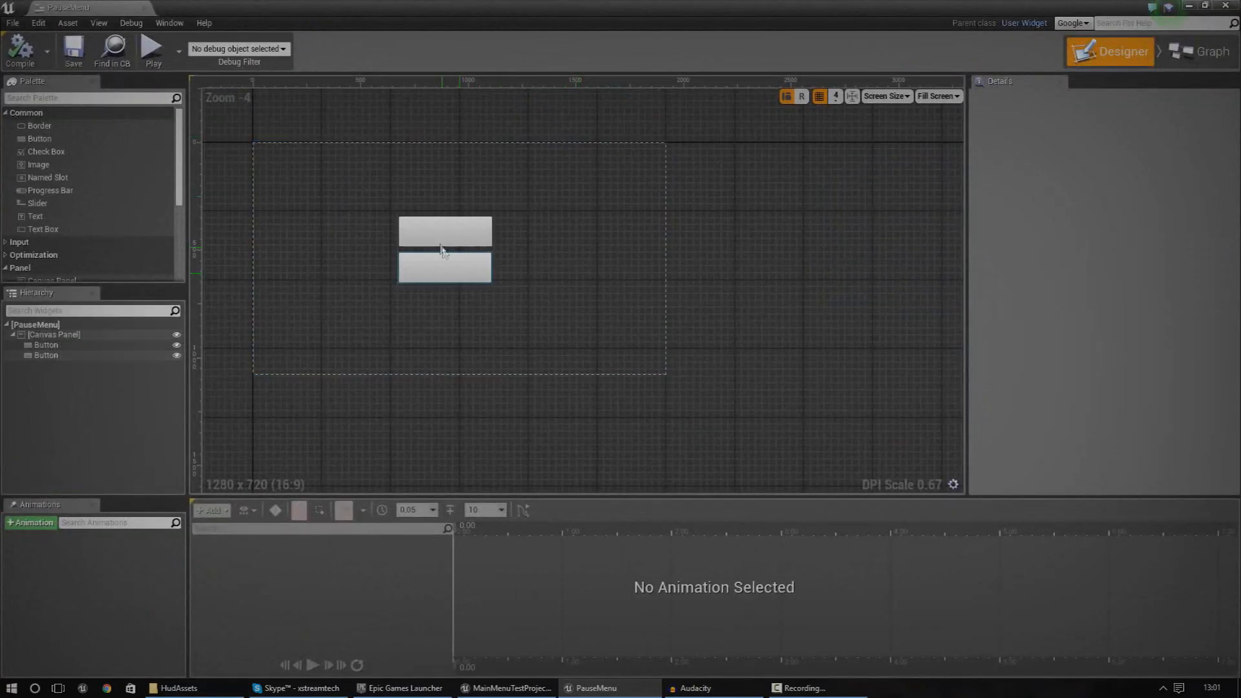
left_click(456, 242)
scroll(455, 243, "up", 2)
right_click_drag(504, 262, 607, 284)
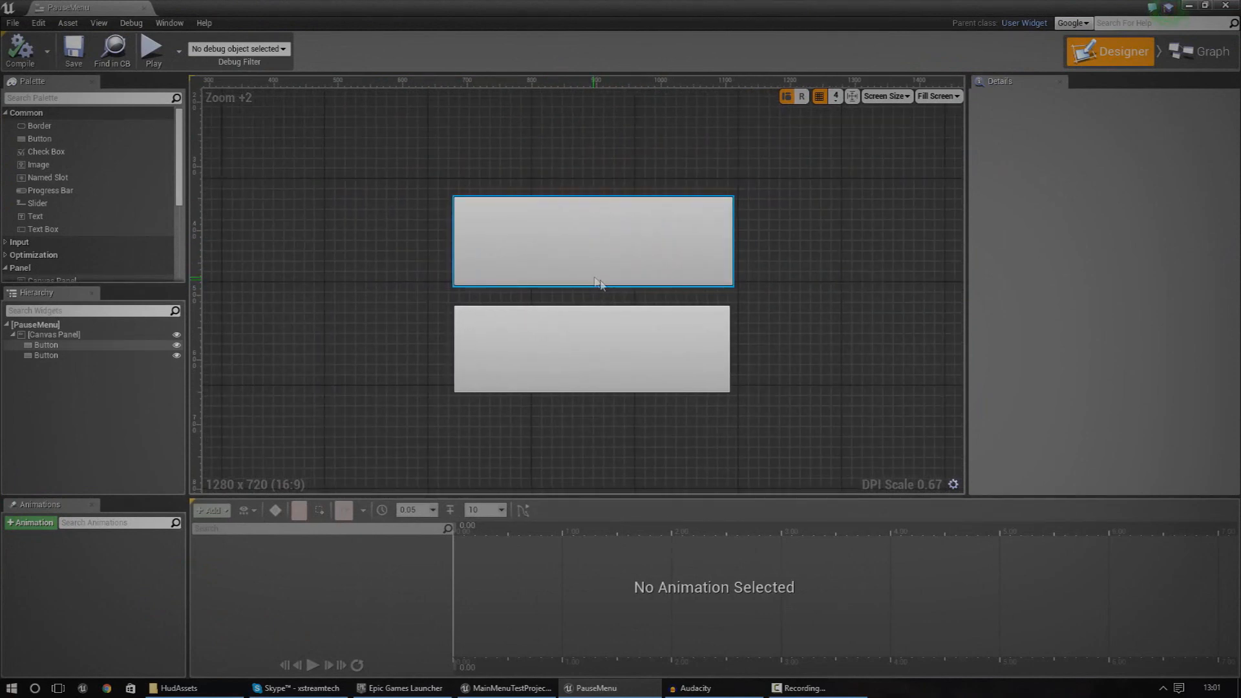
scroll(611, 291, "down", 2)
left_click(621, 312)
scroll(676, 345, "down", 2)
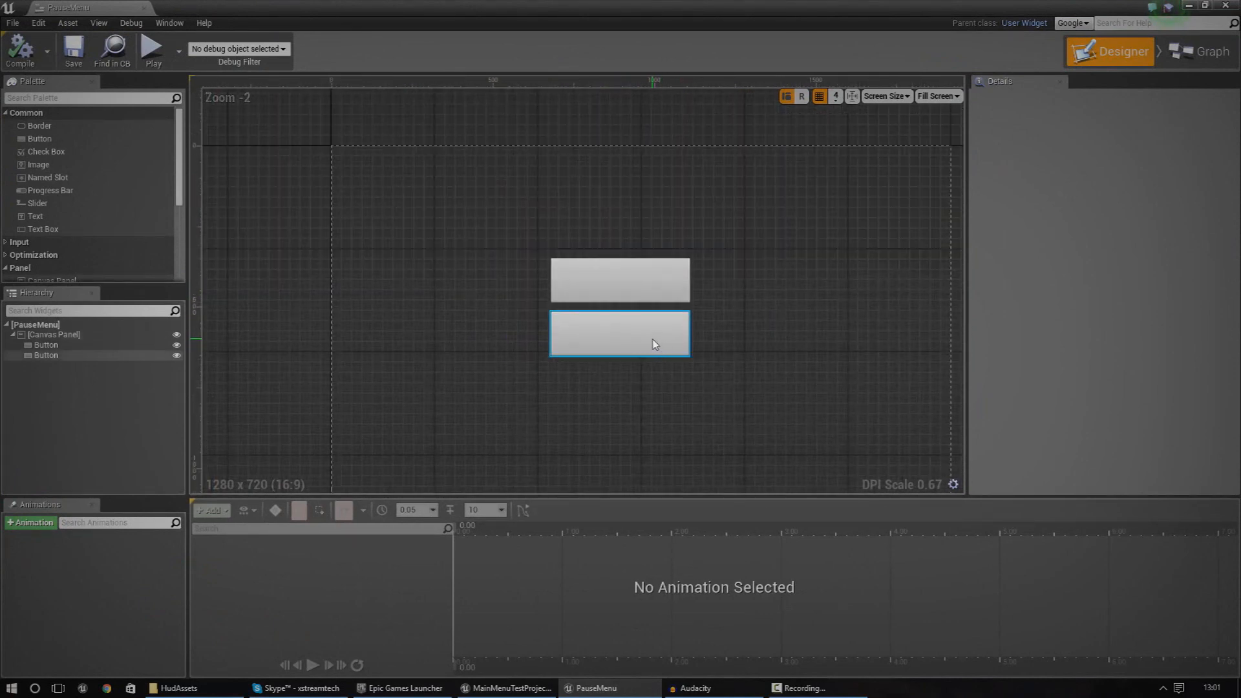
key("Escape")
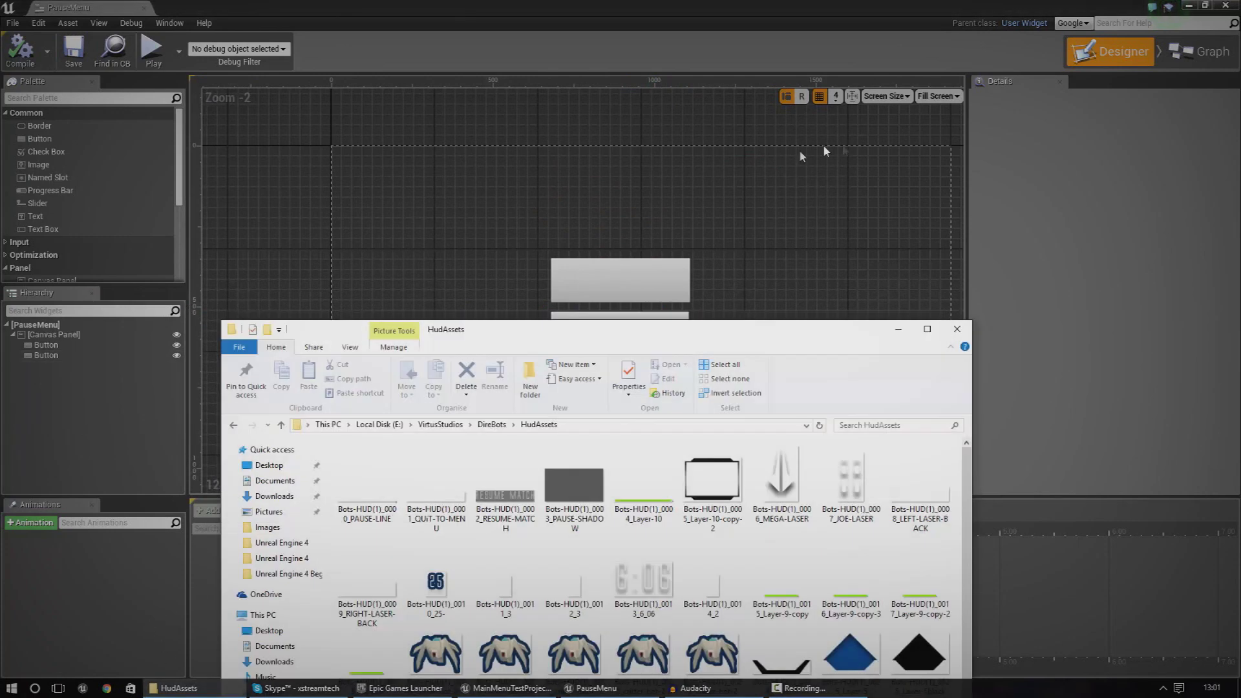
Reposition the HudAssets window and select ResumeHover, QuitToMenuNormal, QuitToMenuHover and 38_Layer-0.
left_click_drag(805, 334, 907, 70)
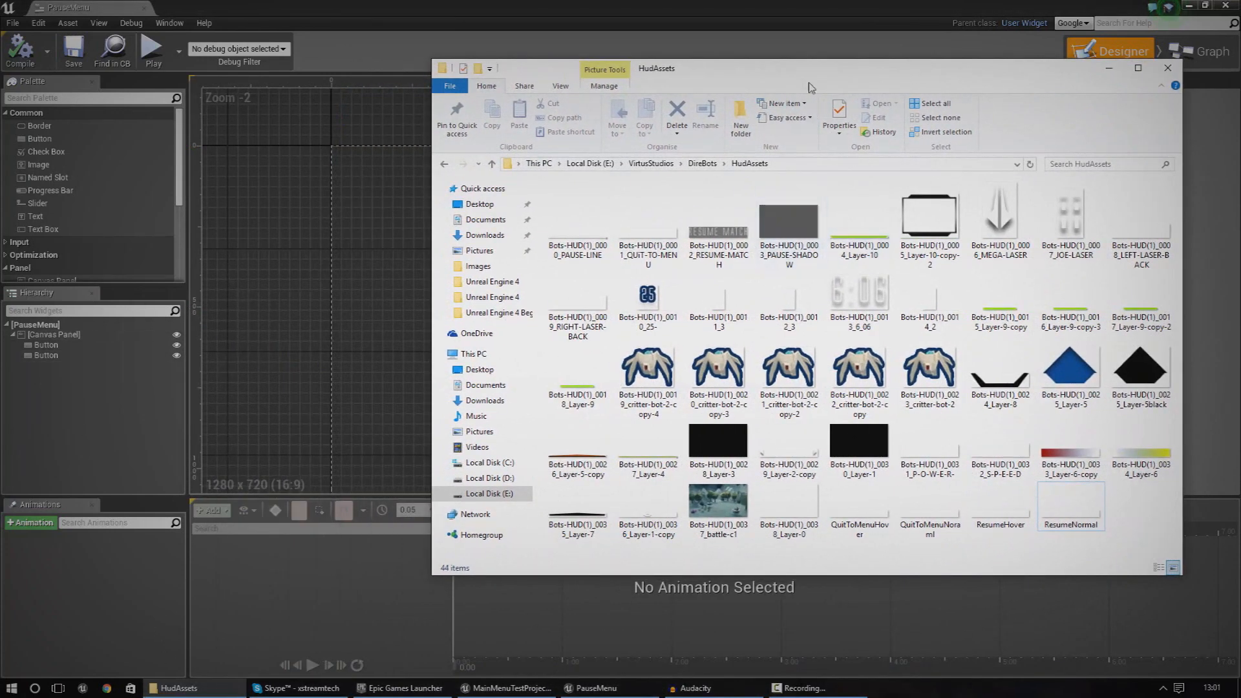
left_click_drag(833, 78, 642, 128)
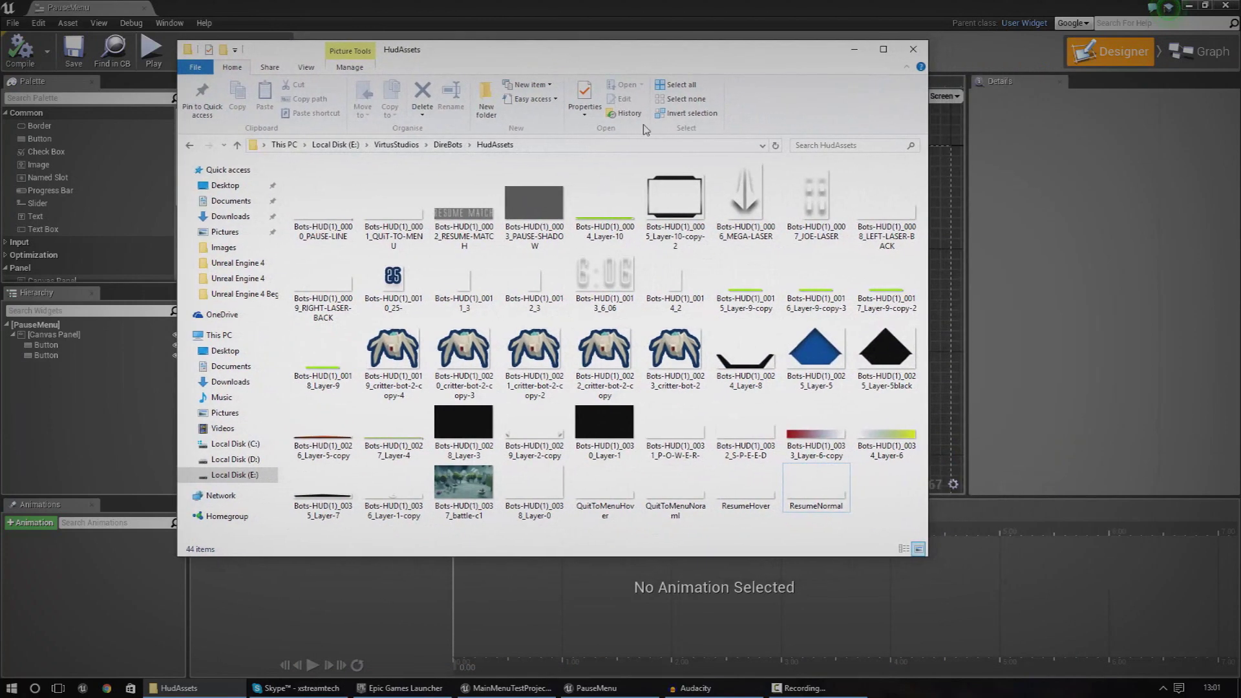
left_click(745, 490)
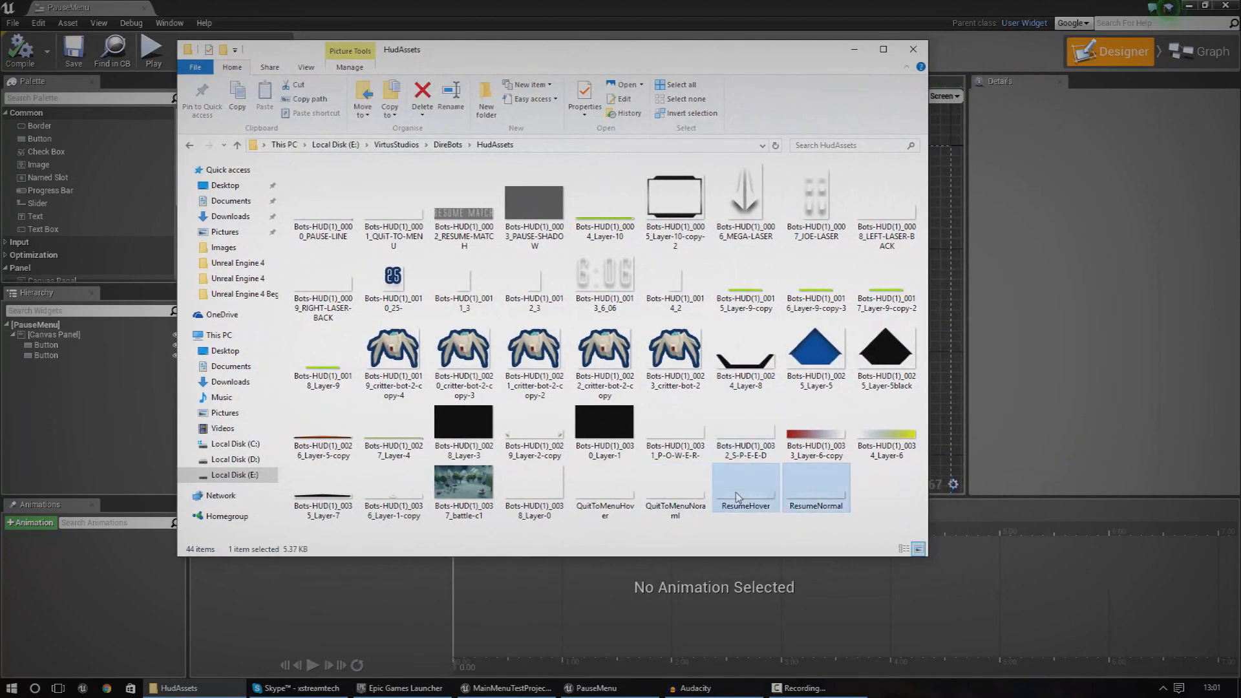
left_click(675, 490, "ctrl")
left_click(605, 489, "ctrl")
left_click(534, 490, "ctrl")
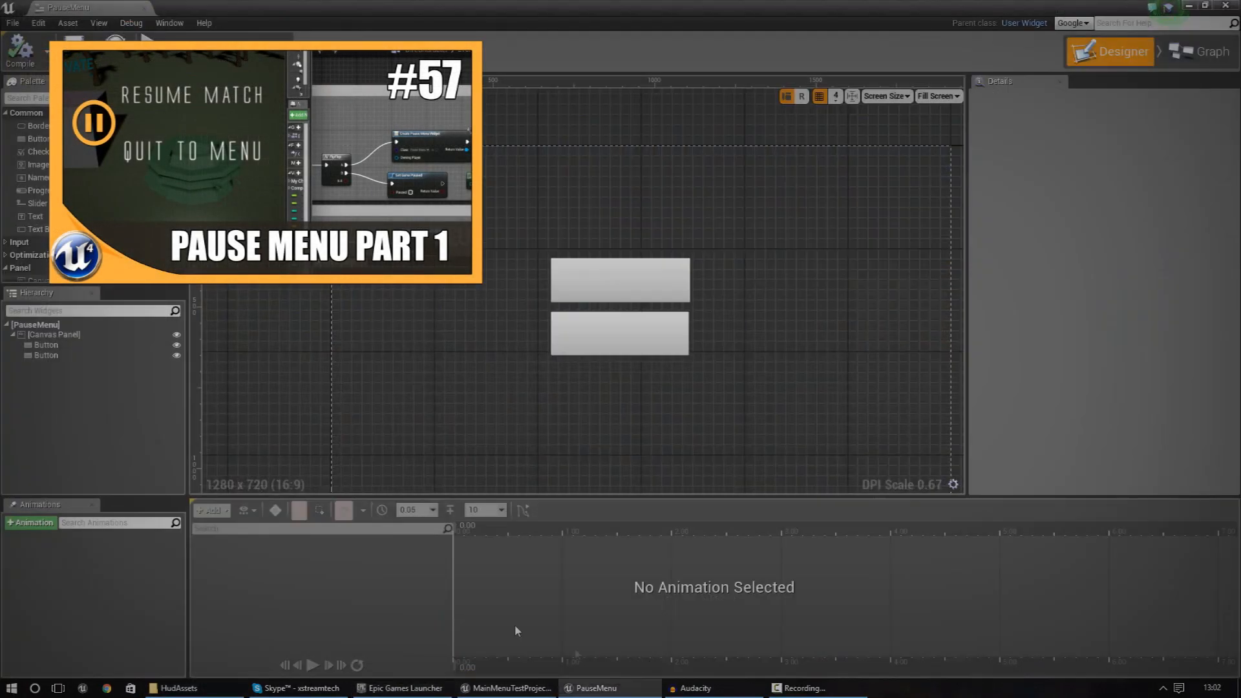
left_click_drag(836, 5, 970, 257)
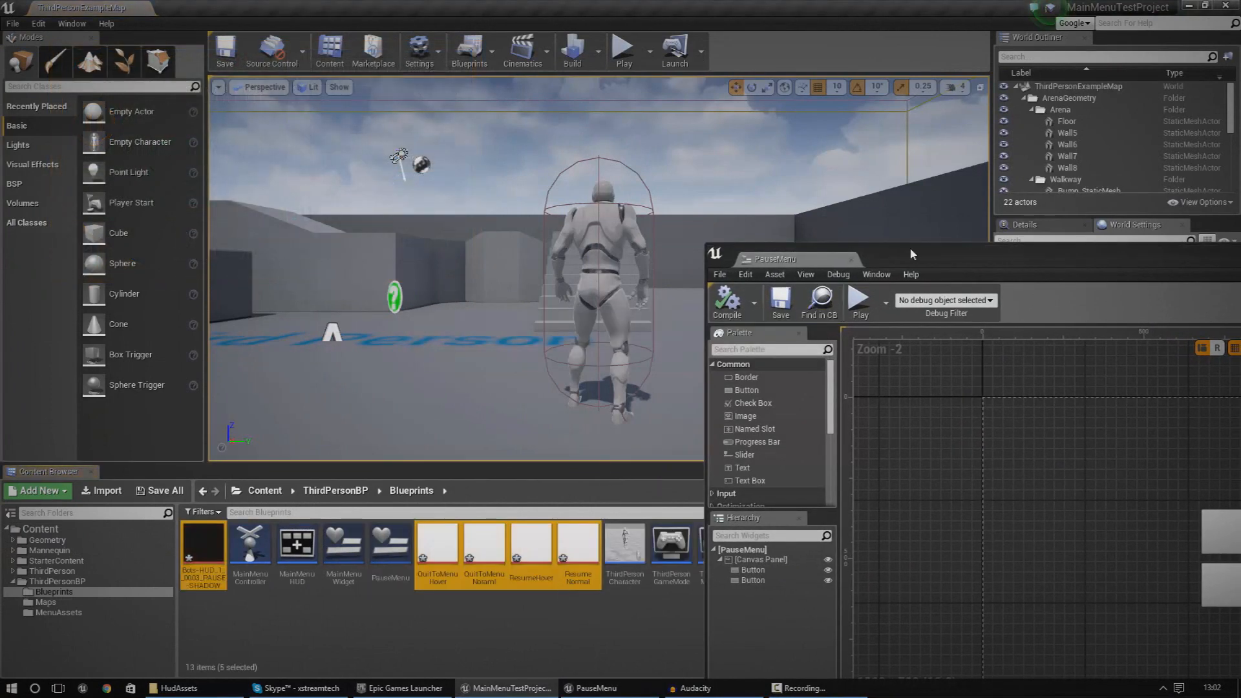
left_click_drag(912, 254, 881, 76)
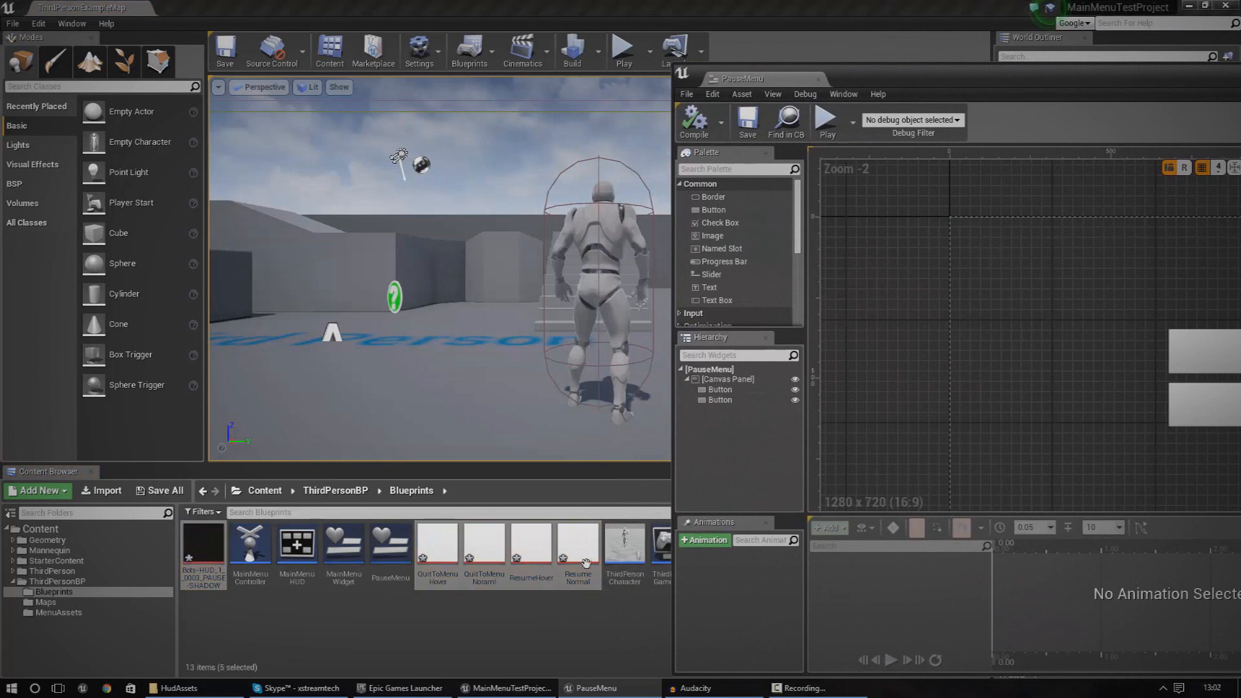
left_click(438, 557)
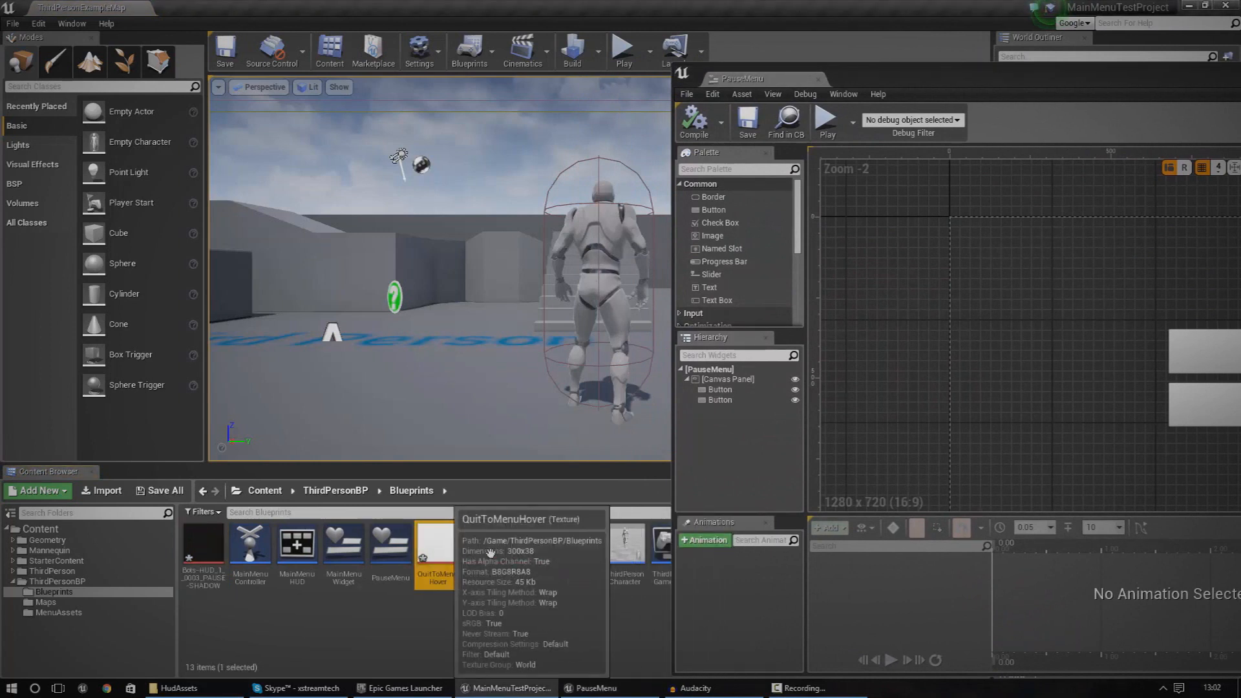
left_click(528, 555)
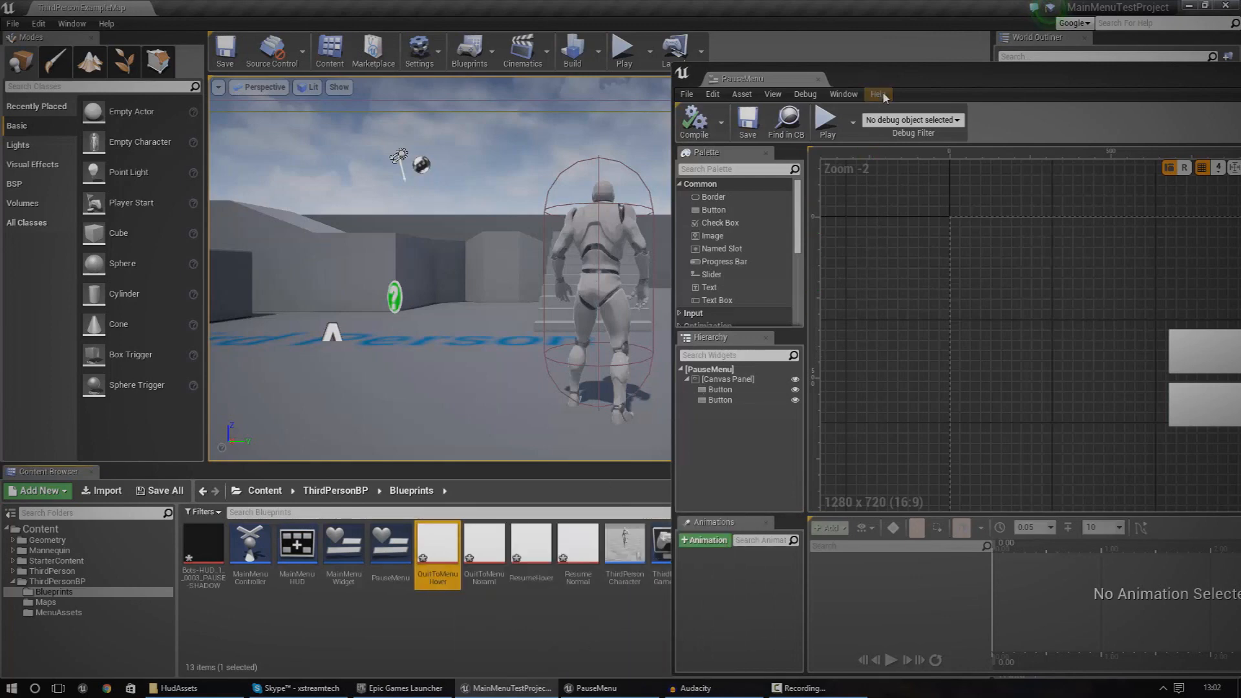
left_click_drag(900, 94, 505, 53)
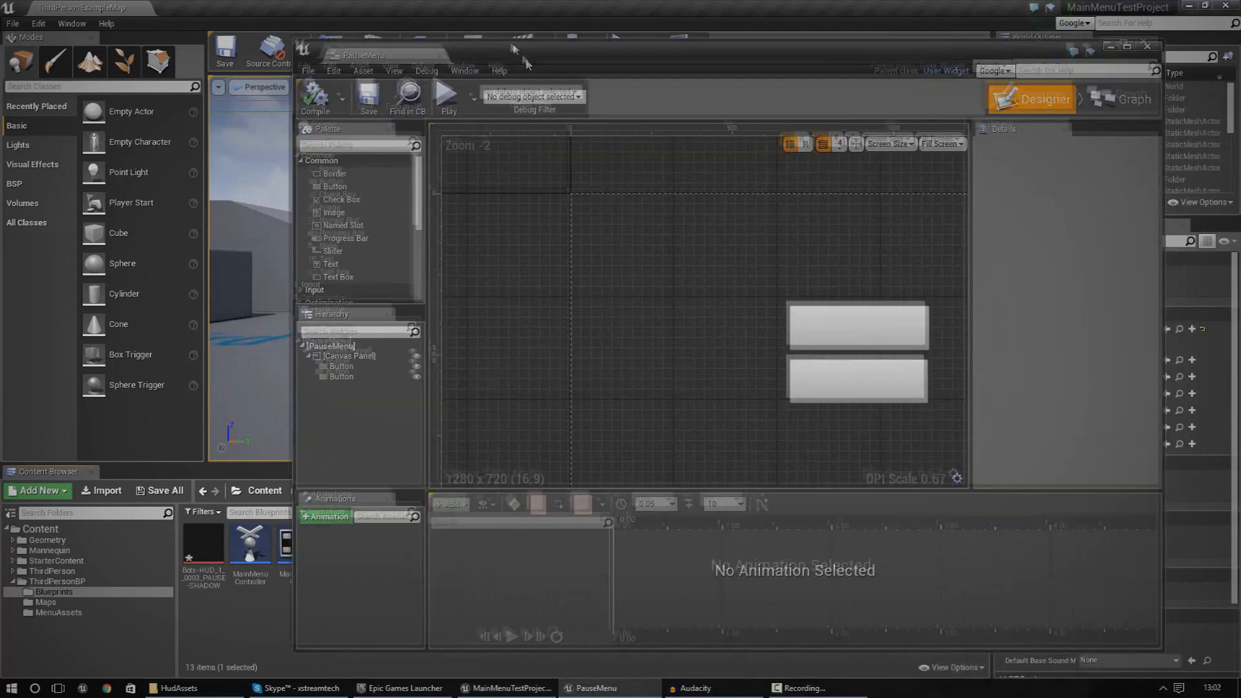
left_click(841, 364)
mouse_move(596, 48)
left_mouse_down()
mouse_move(1028, 124)
mouse_move(620, 4)
left_mouse_up()
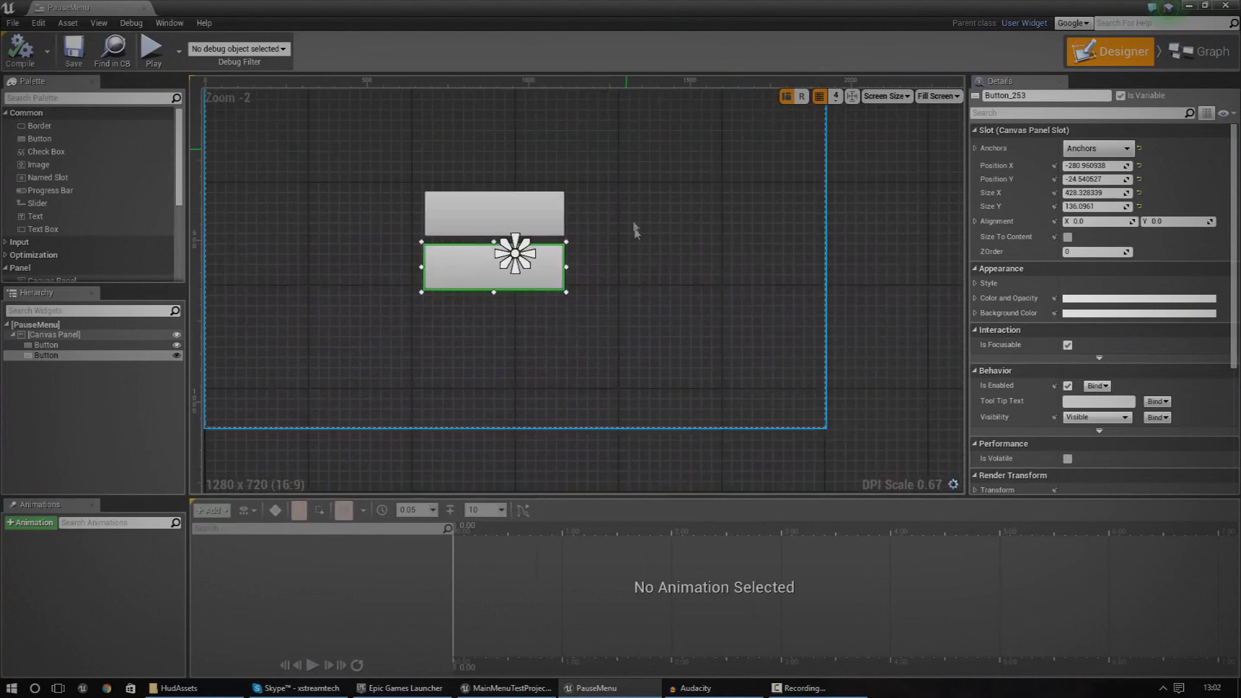
scroll(627, 251, "down", 1)
scroll(669, 288, "up", 1)
Assign ResumeNormal as the top button's normal image with margin 0.
left_click(668, 288)
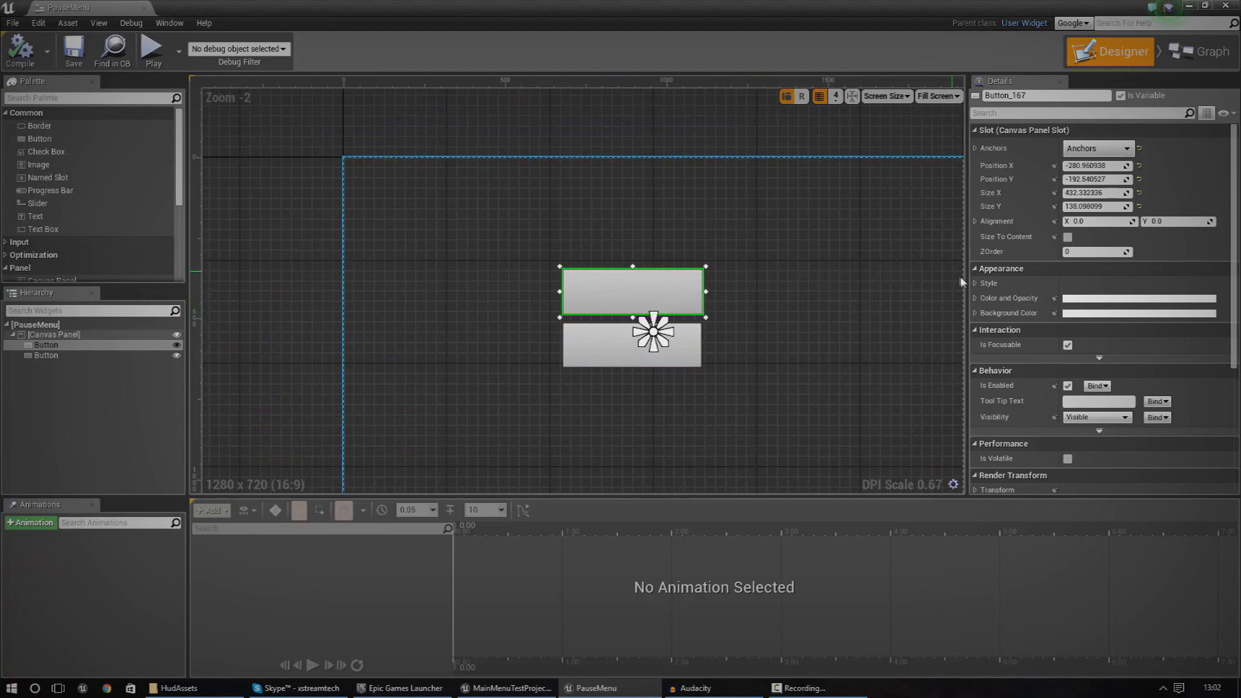
left_click(976, 282)
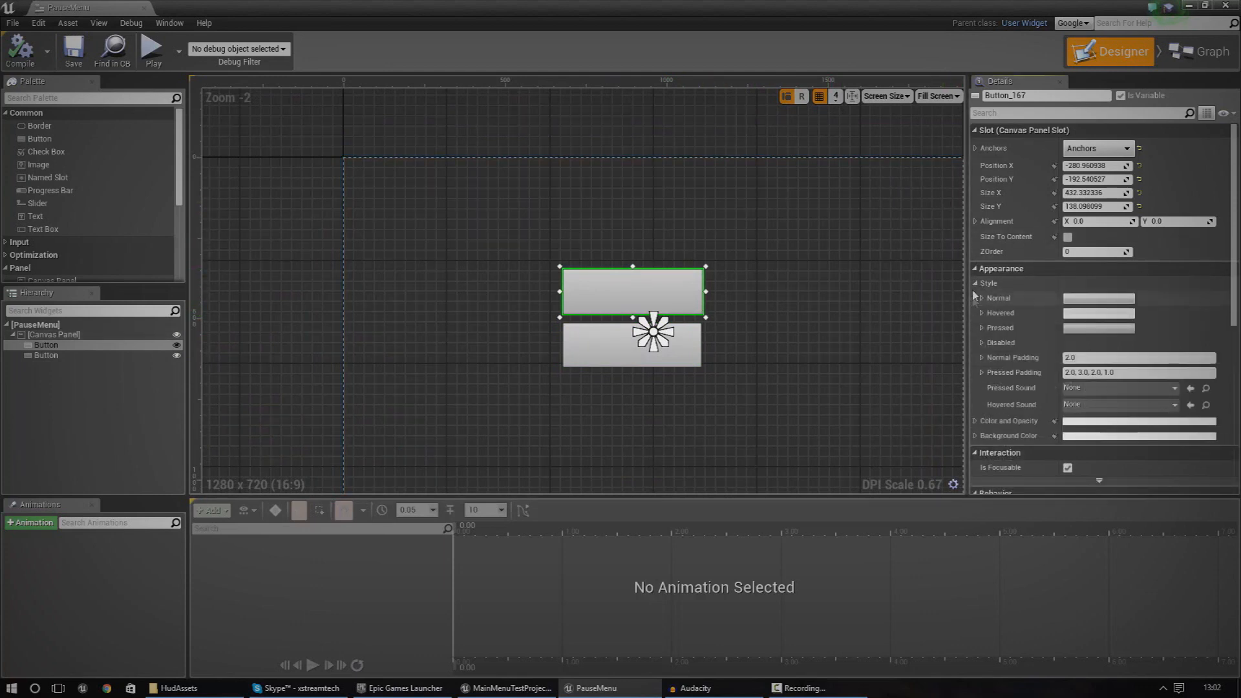
scroll(765, 302, "up", 2)
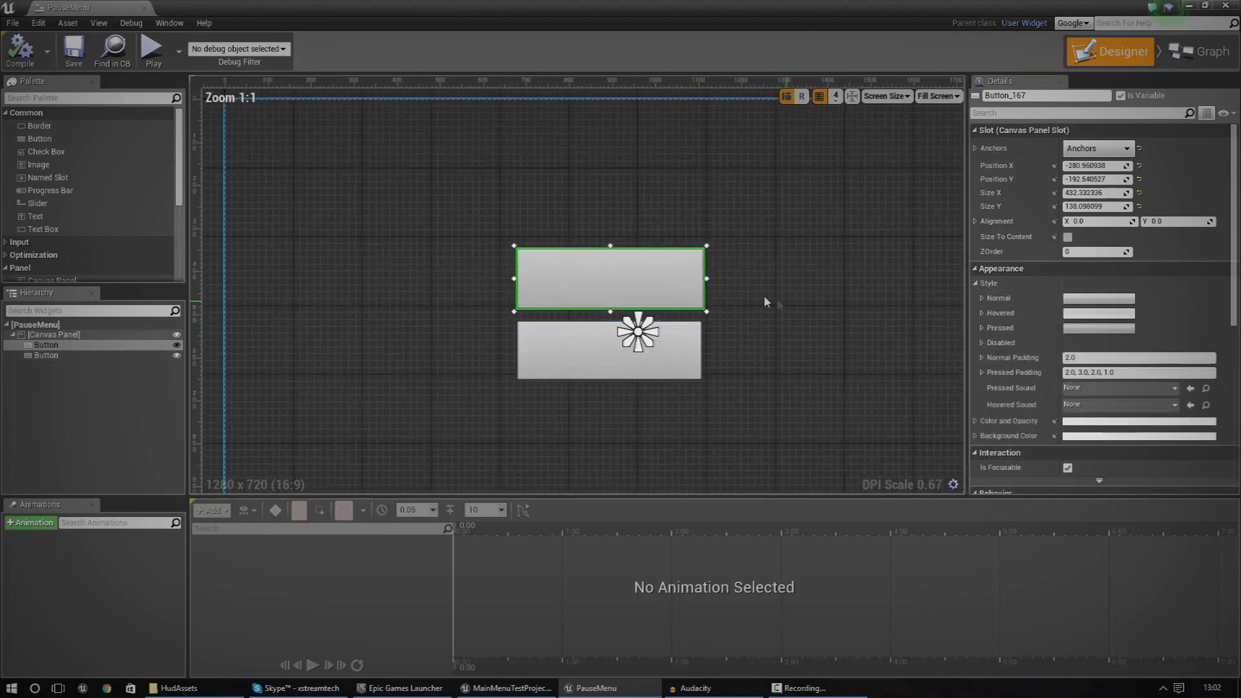
left_click(982, 298)
left_click(510, 688)
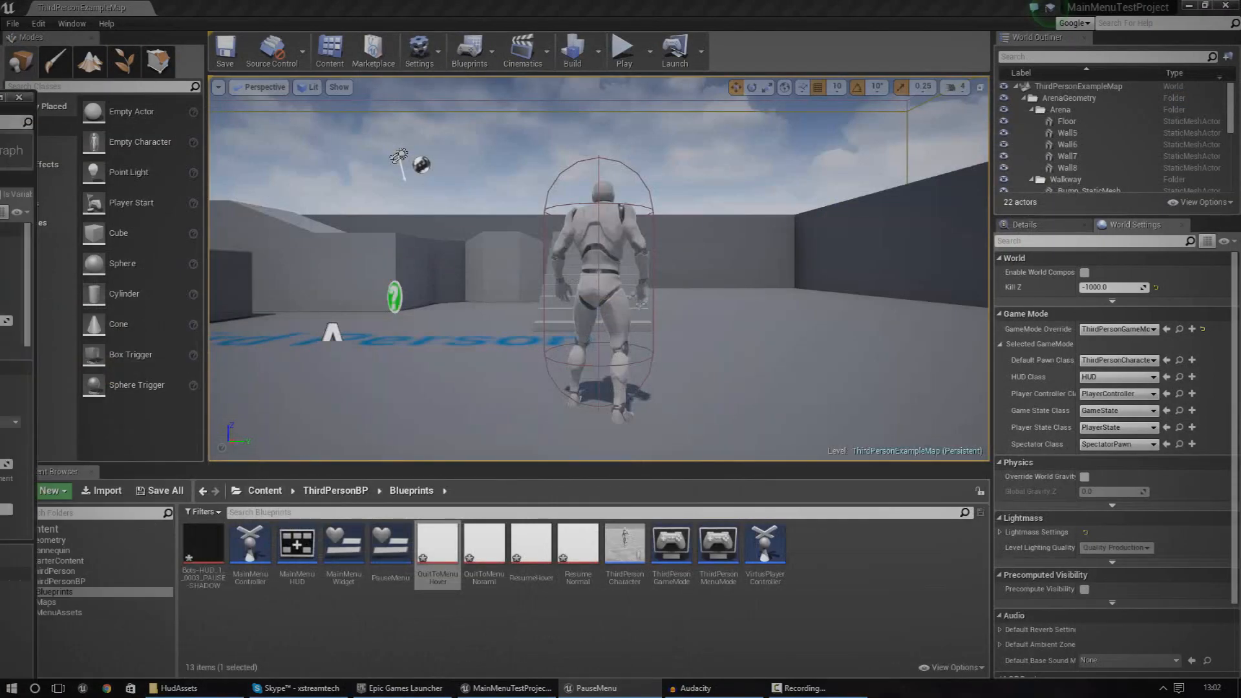
left_click(578, 548)
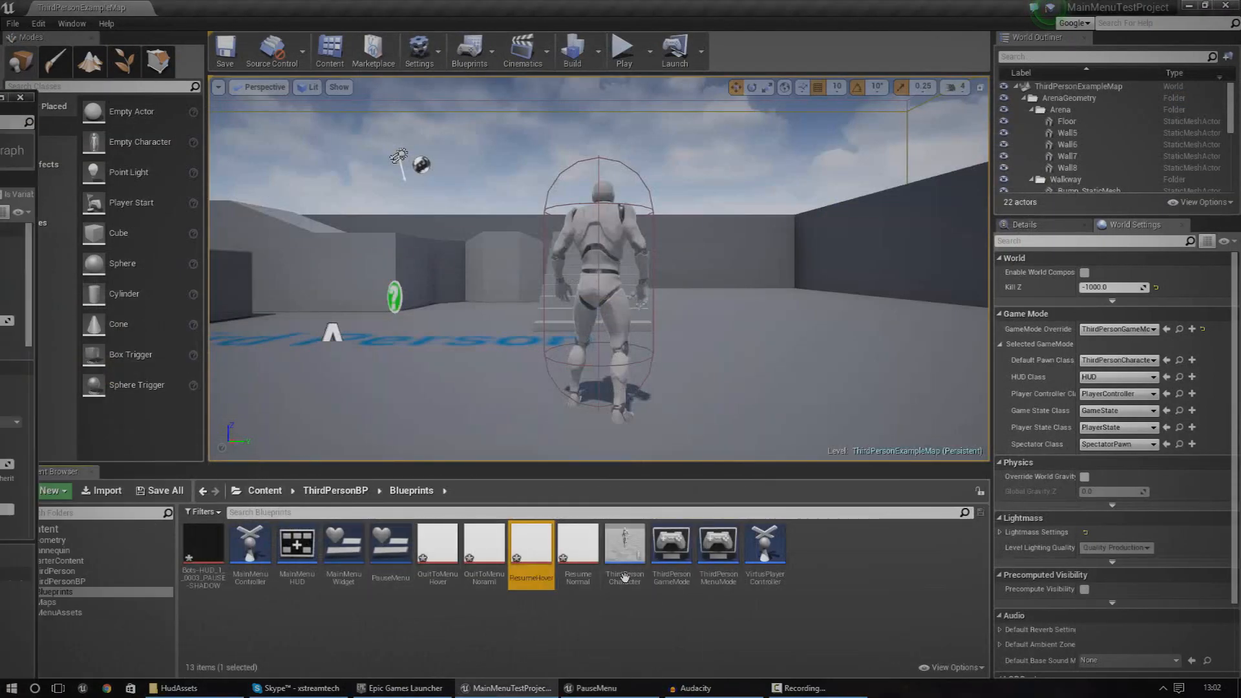
left_click(597, 688)
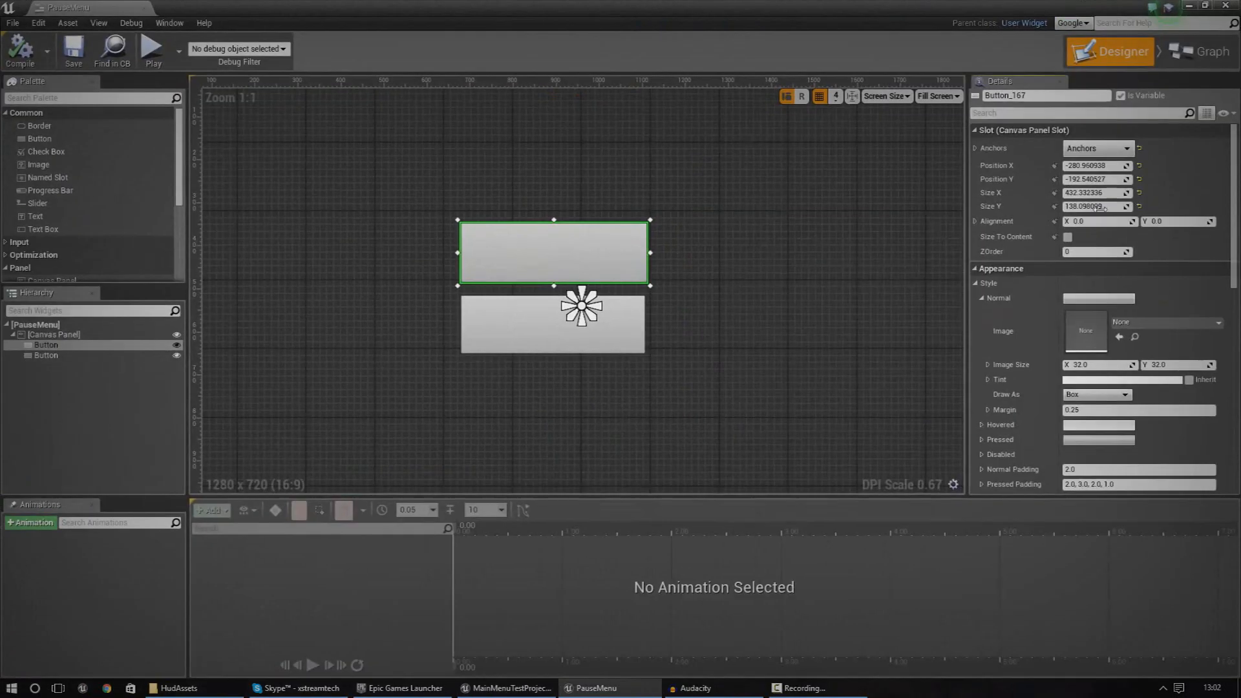
left_click(1120, 338)
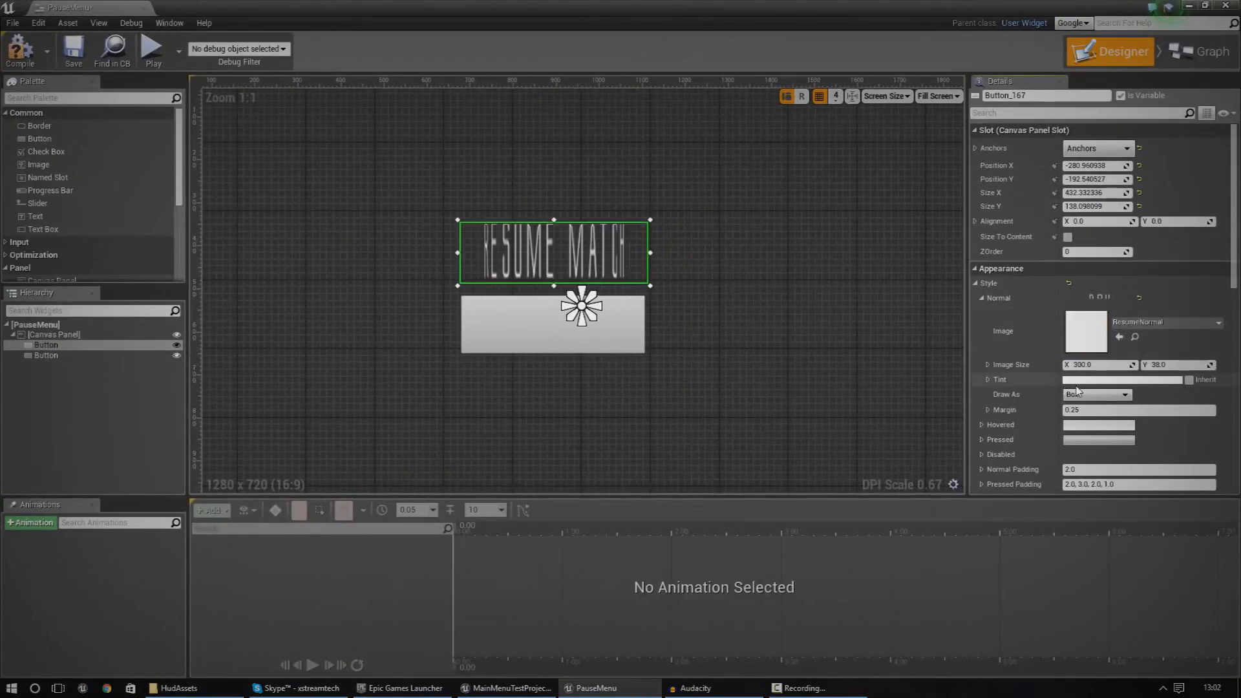
left_click(1074, 410)
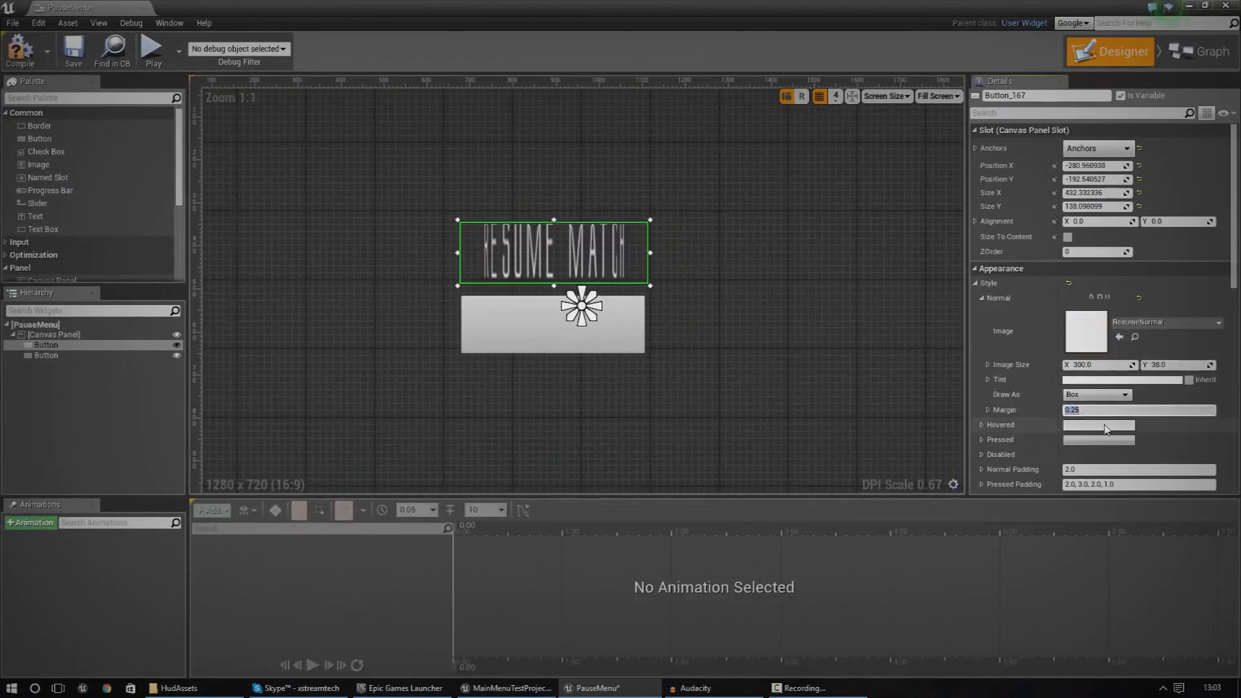
type("0")
key("Return")
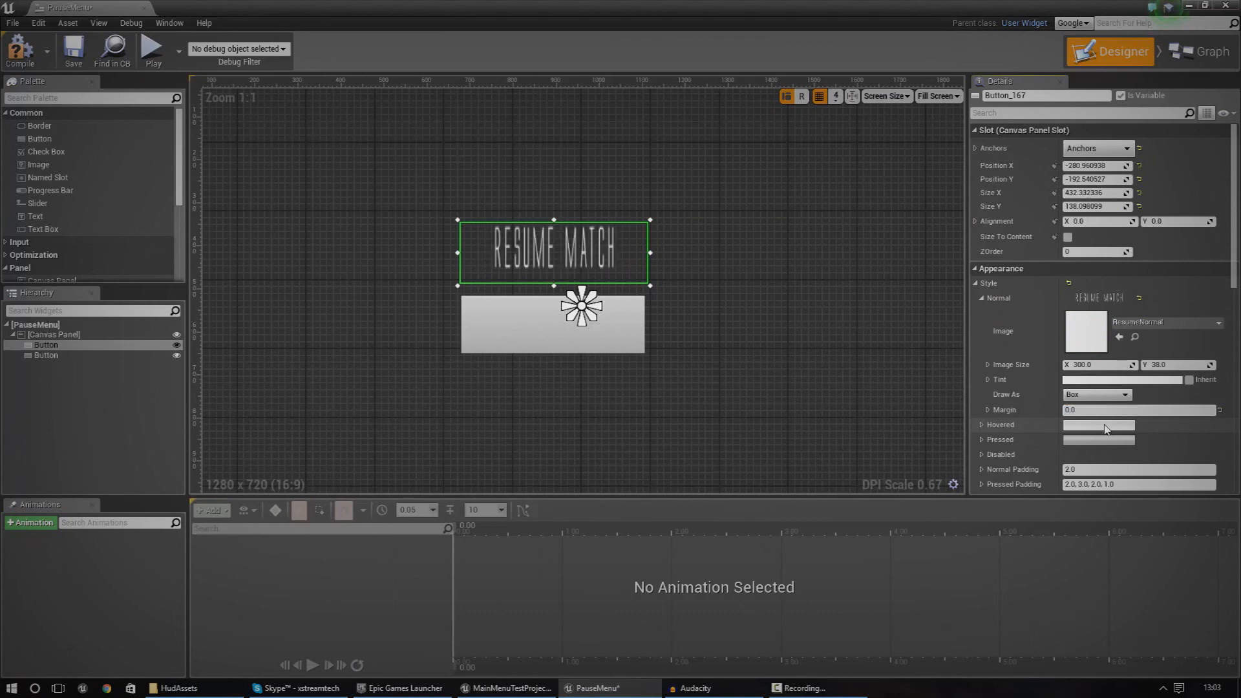
Resize the RESUME MATCH button and centre it above the blank button.
left_click(602, 312)
scroll(602, 312, "down", 3)
scroll(603, 330, "down", 2)
scroll(605, 345, "up", 2)
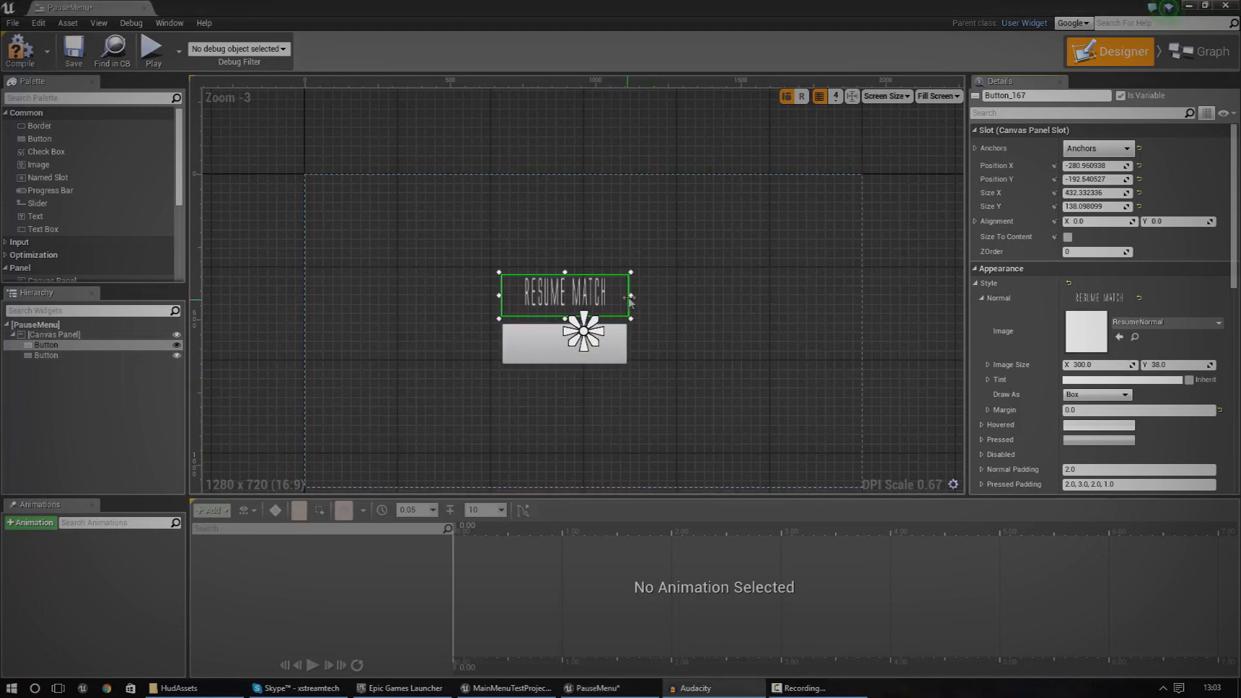
left_click_drag(631, 293, 803, 294)
left_click_drag(696, 300, 680, 290)
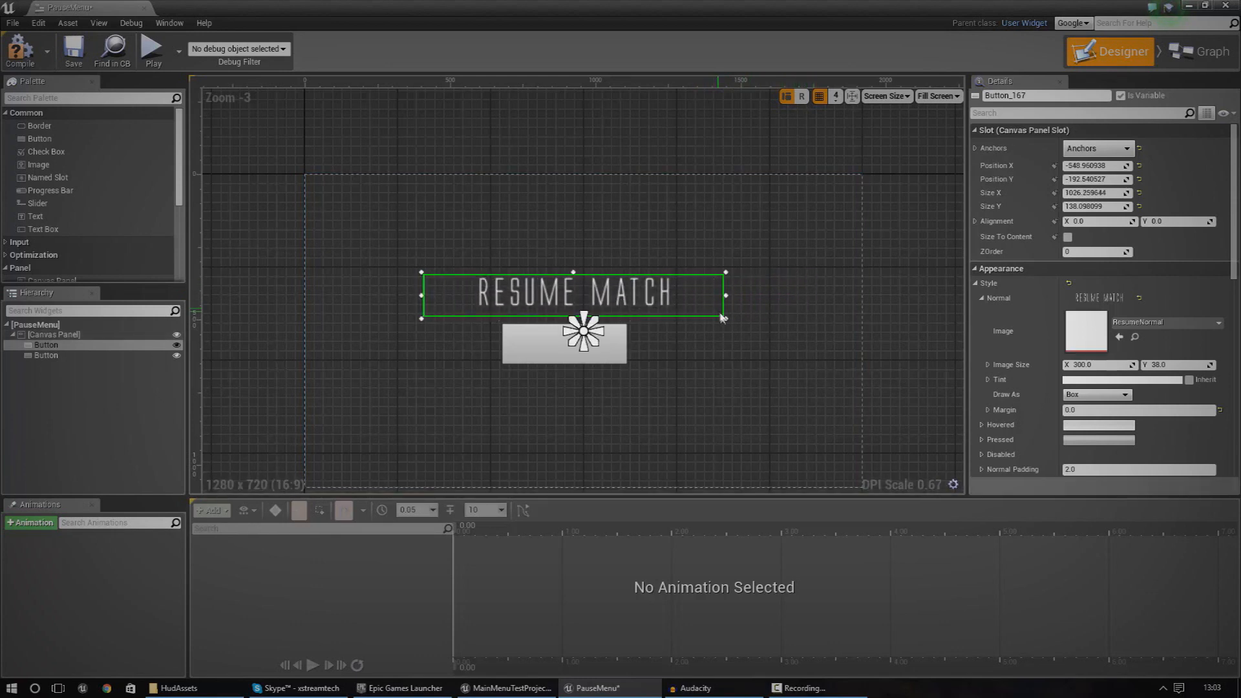
mouse_move(723, 315)
left_mouse_down()
mouse_move(582, 298)
mouse_move(592, 293)
left_mouse_up()
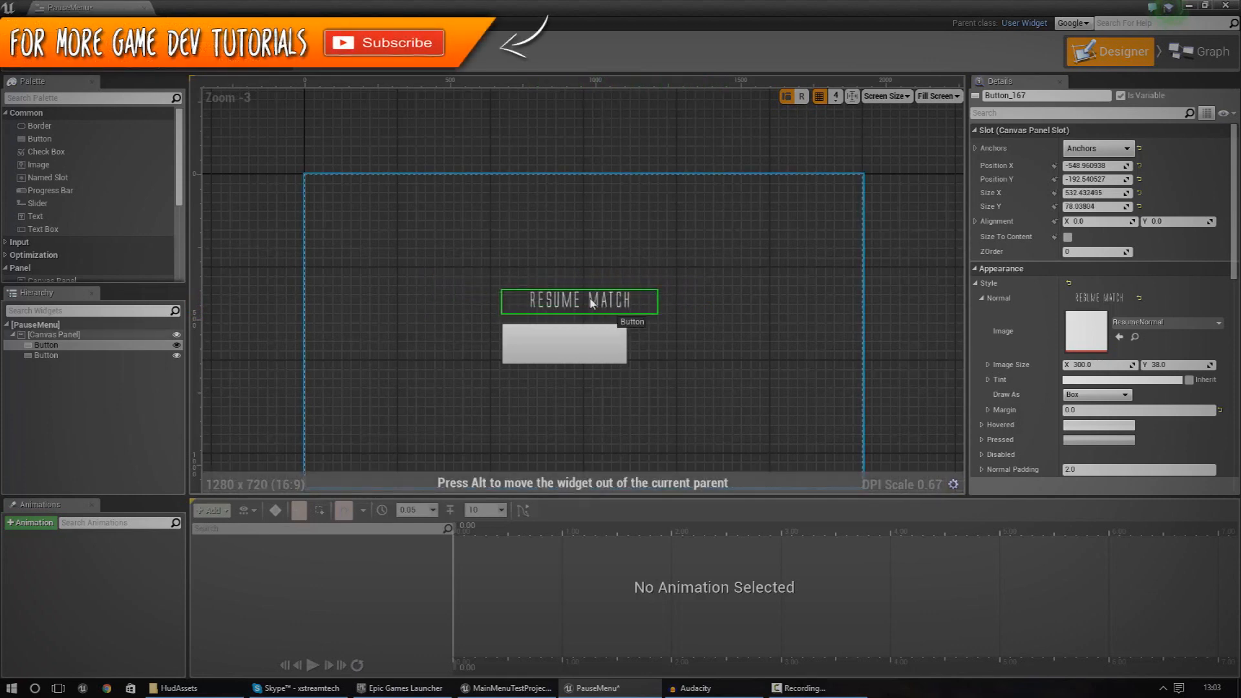
left_click(575, 337)
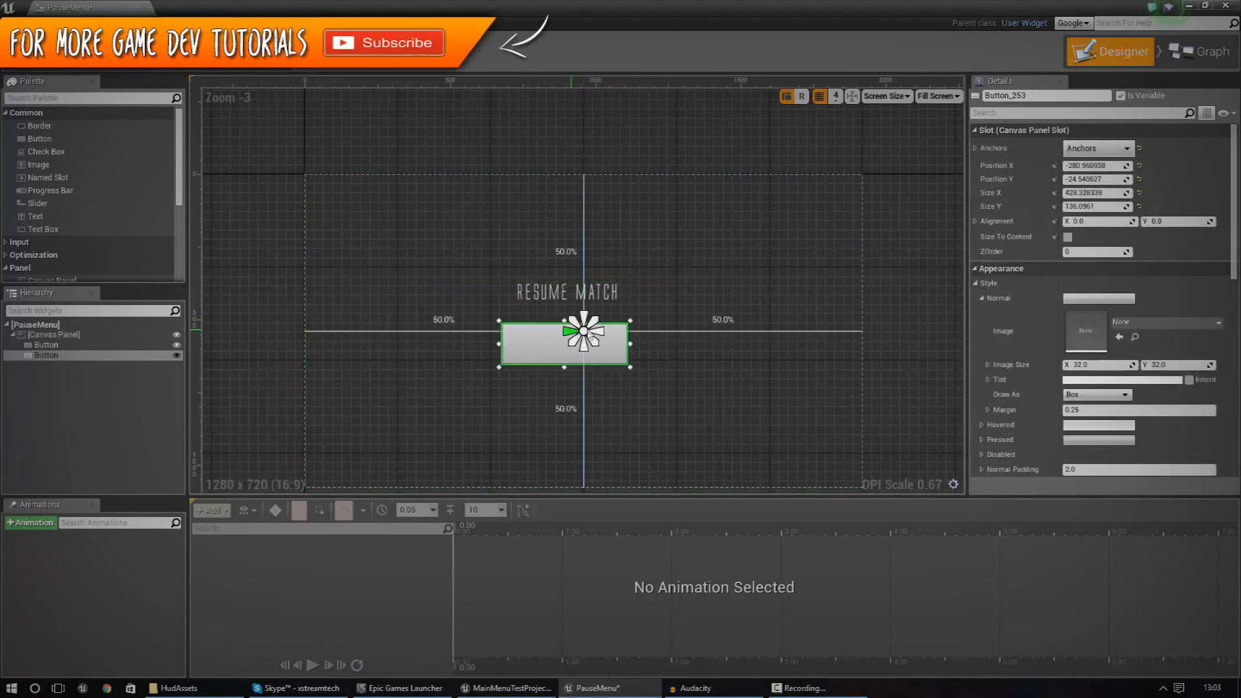
Assign QuitToMenuNormal as the second button's normal image with margin 0.
left_click(567, 291)
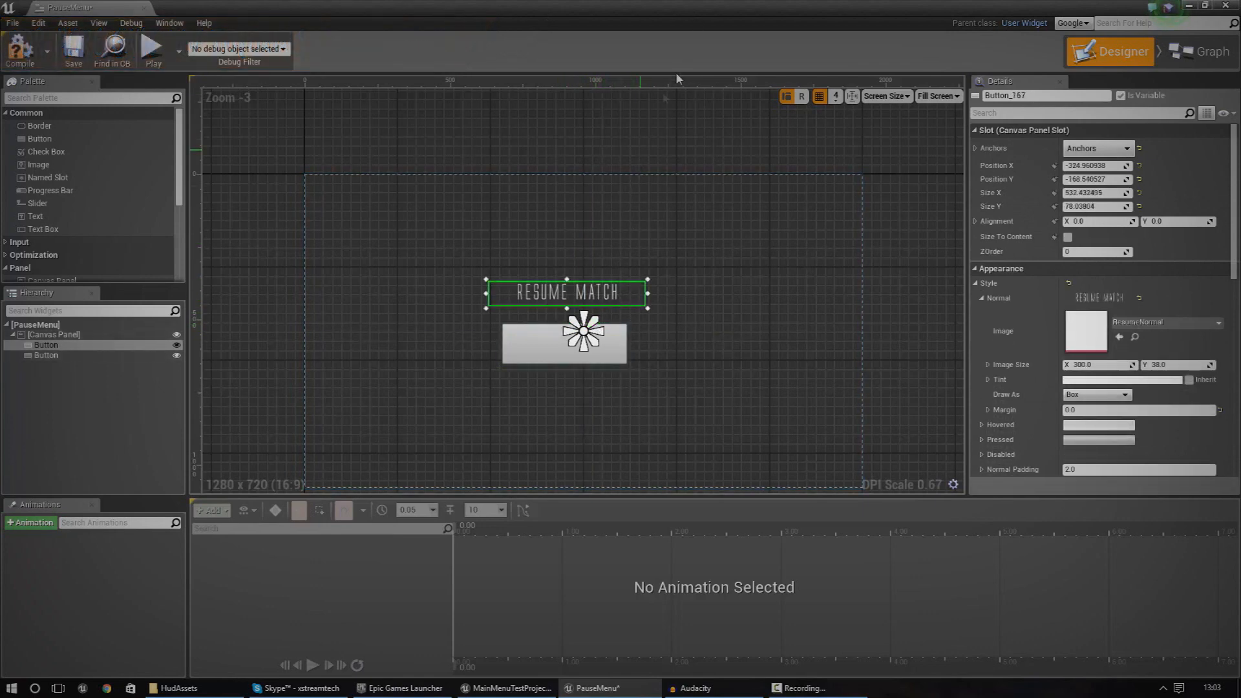
left_click(564, 341)
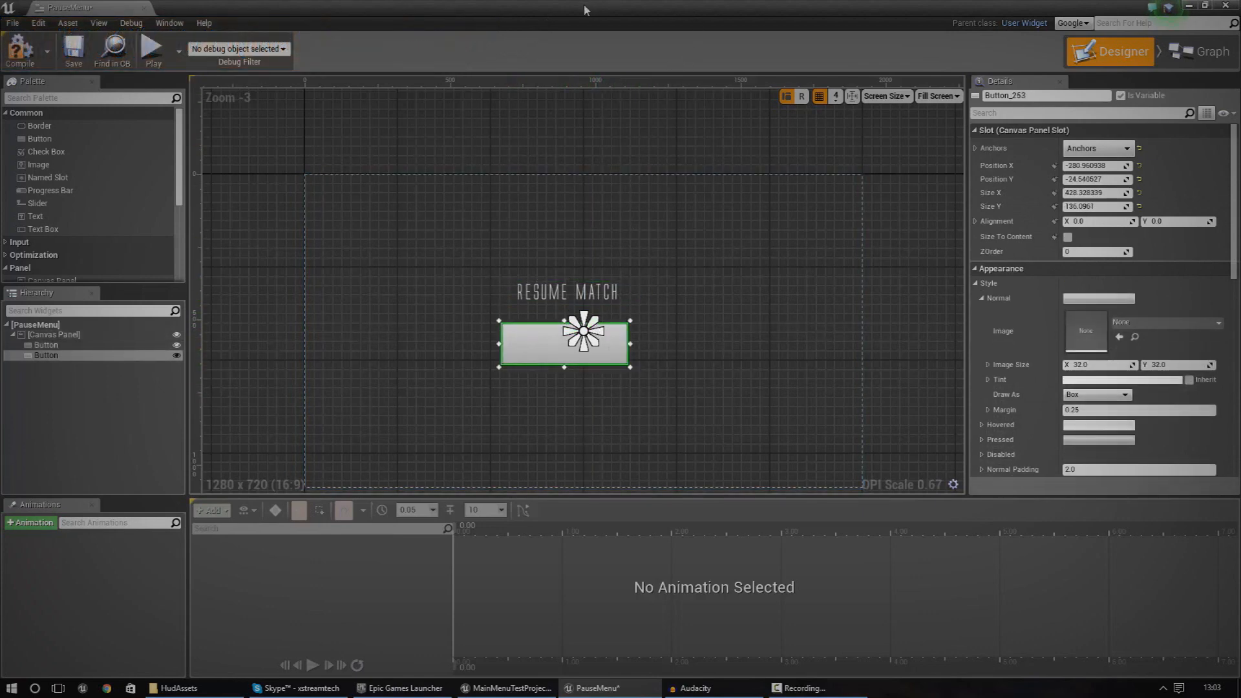
key("alt+Tab")
left_click(483, 547)
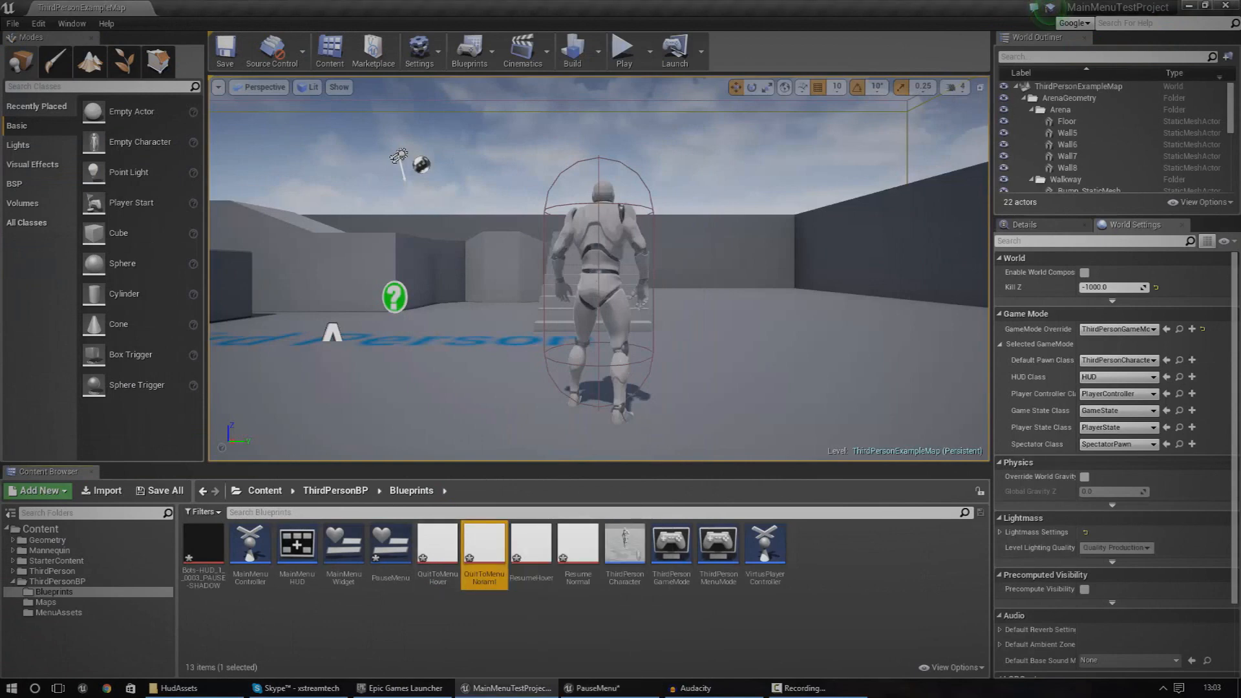
key("alt+Tab")
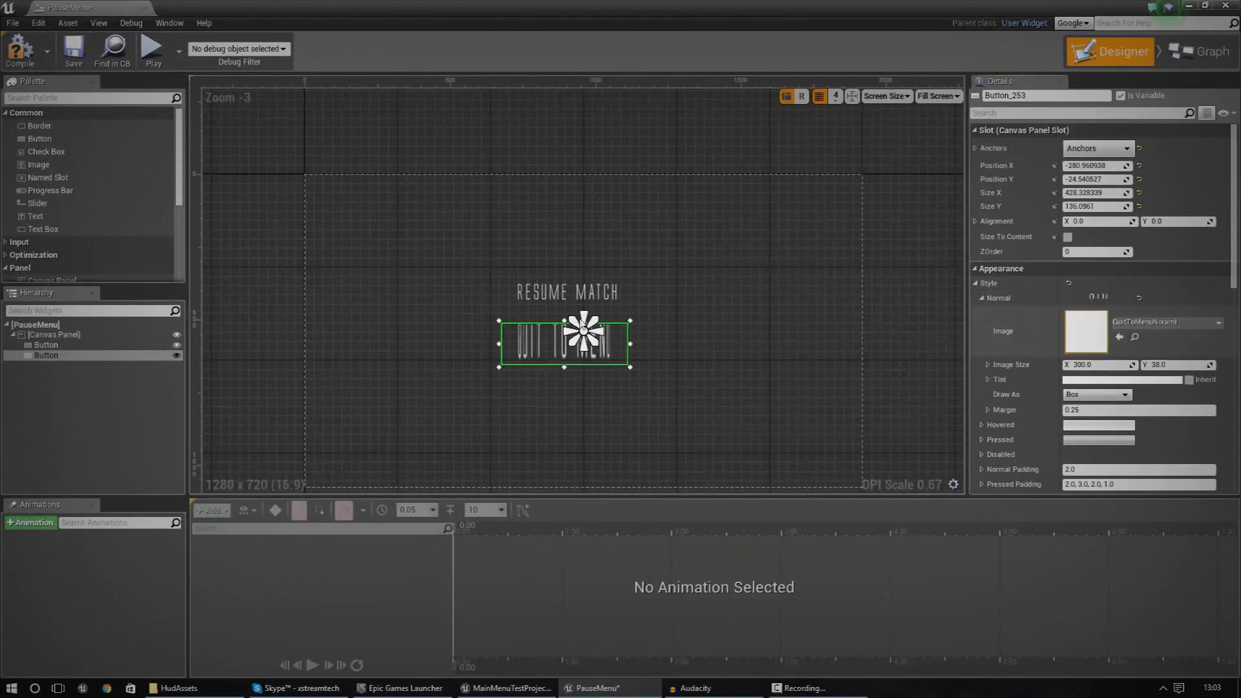
left_click(1086, 409)
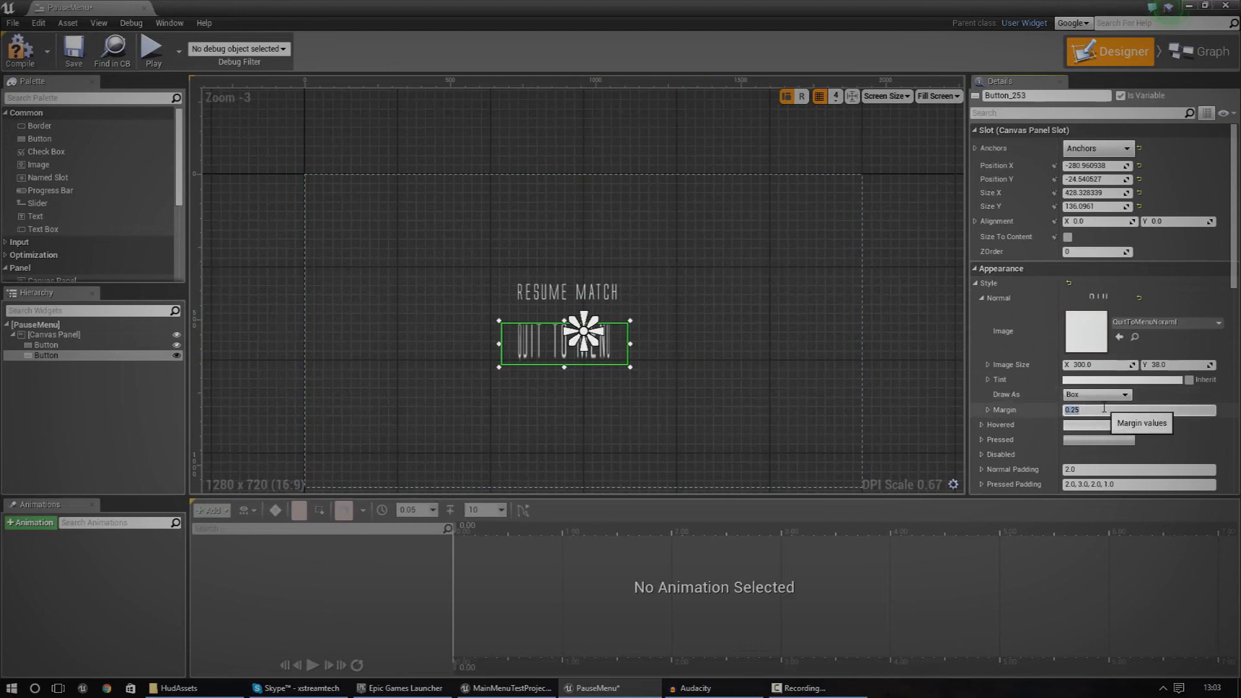
type("0")
key("Return")
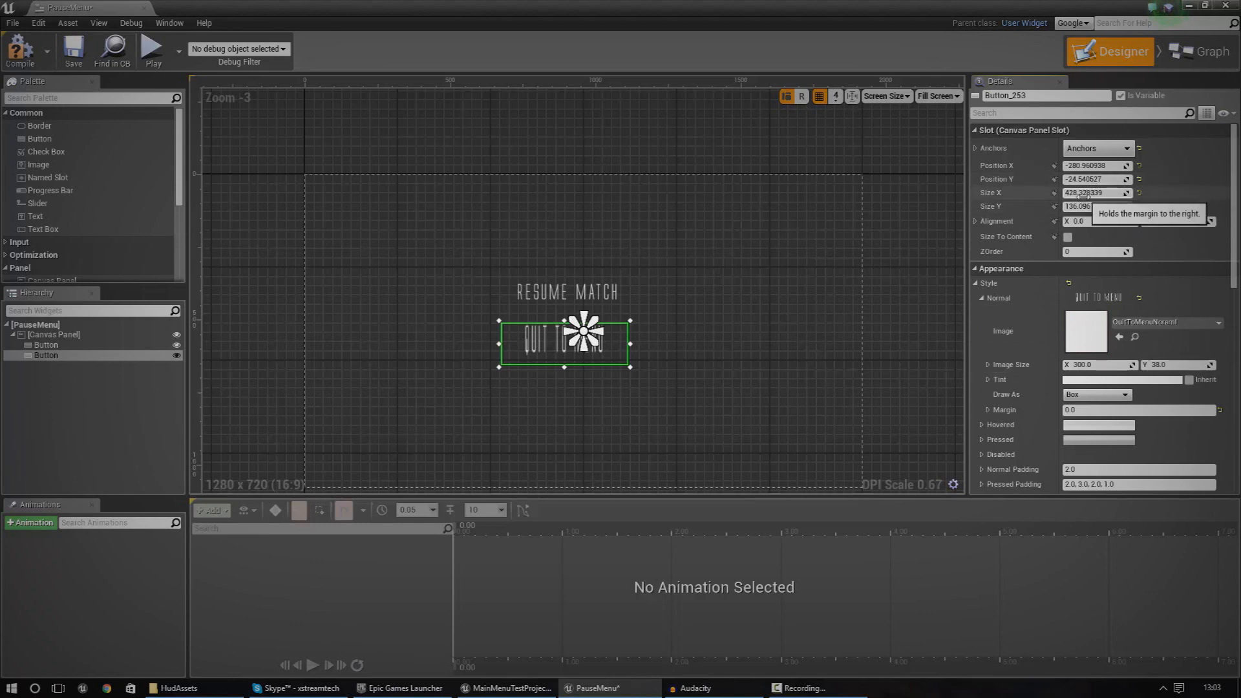
Size the QUIT TO MENU button to 532 by 78 to match RESUME MATCH.
left_click(1086, 192)
left_click(566, 291)
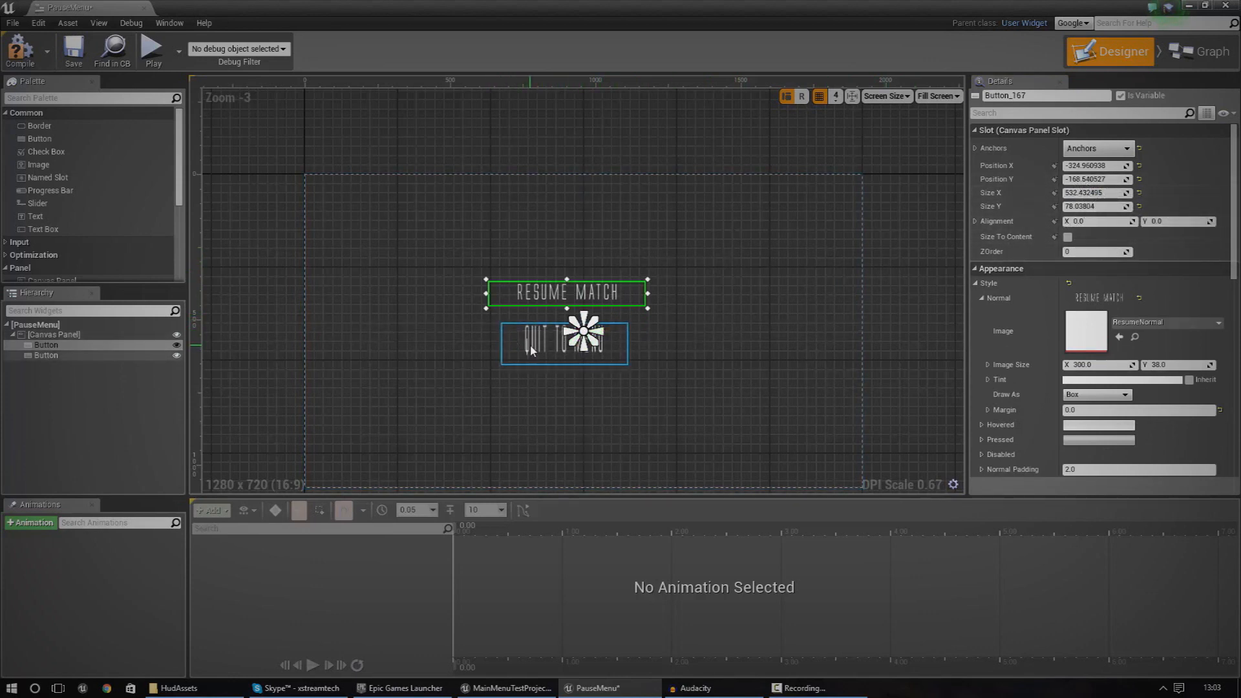
left_click(593, 342)
type("2")
key("Tab")
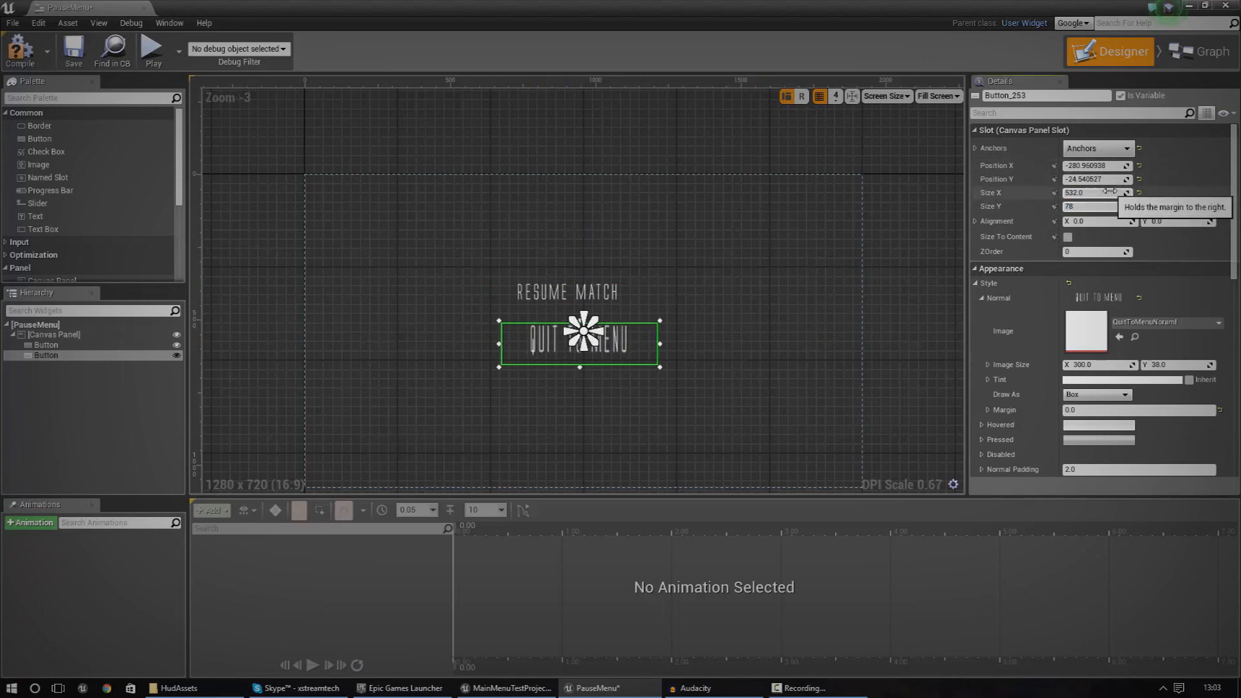
key("Return")
Move QUIT TO MENU so it aligns directly under RESUME MATCH.
left_click(619, 247)
scroll(680, 373, "up", 1)
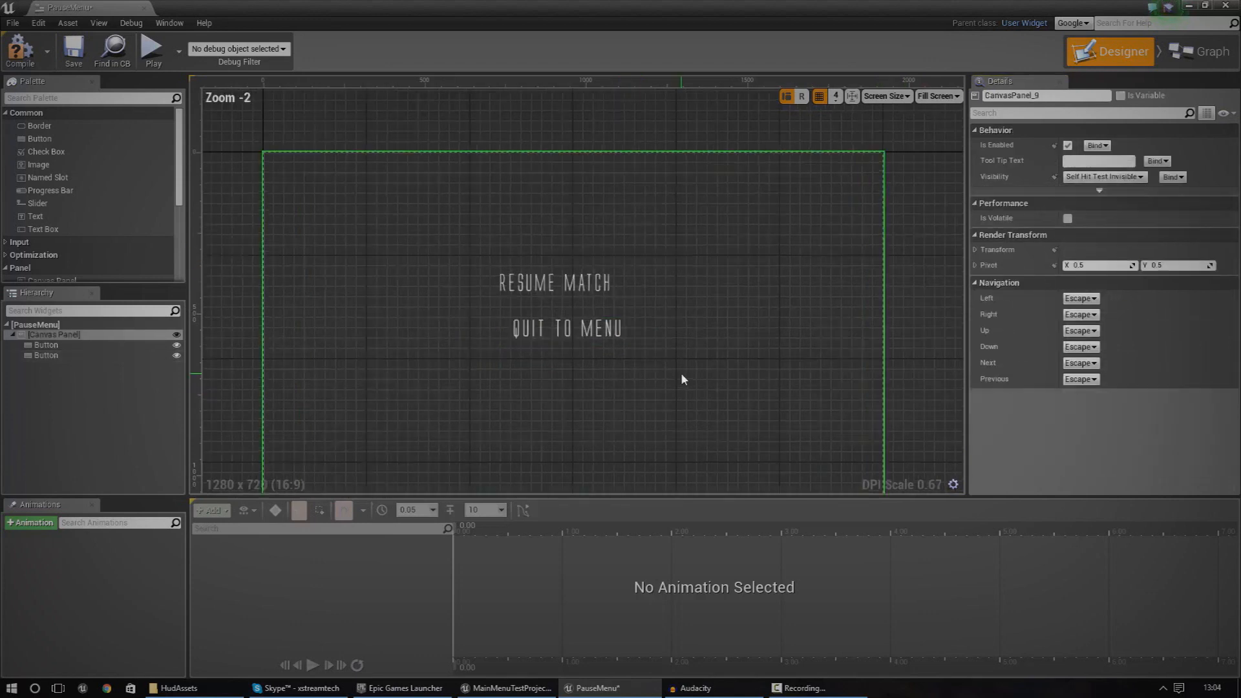
scroll(680, 372, "up", 3)
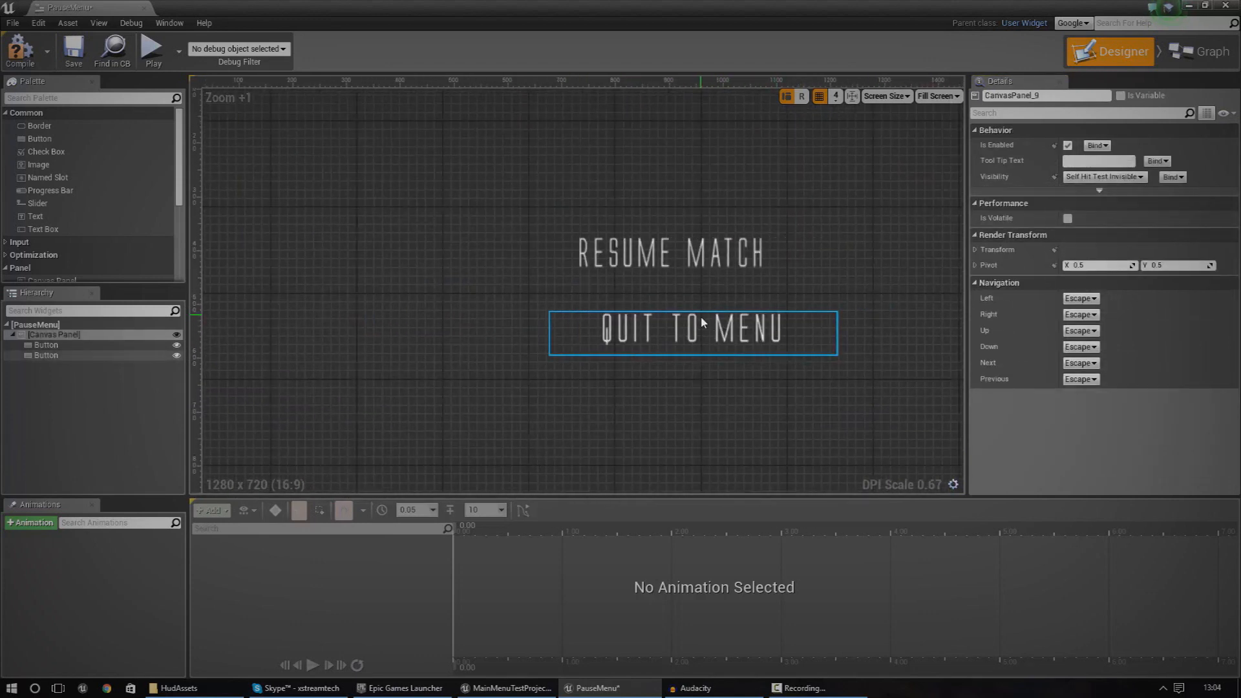
left_click(702, 323)
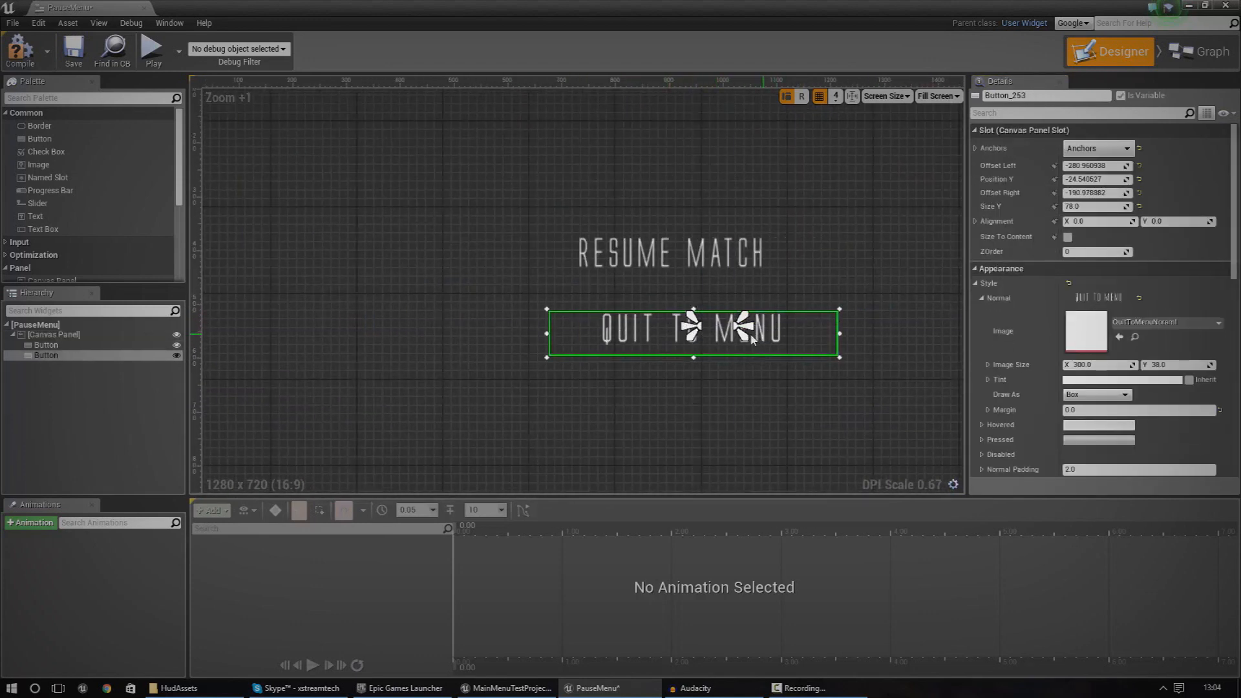
left_click_drag(750, 341, 750, 335)
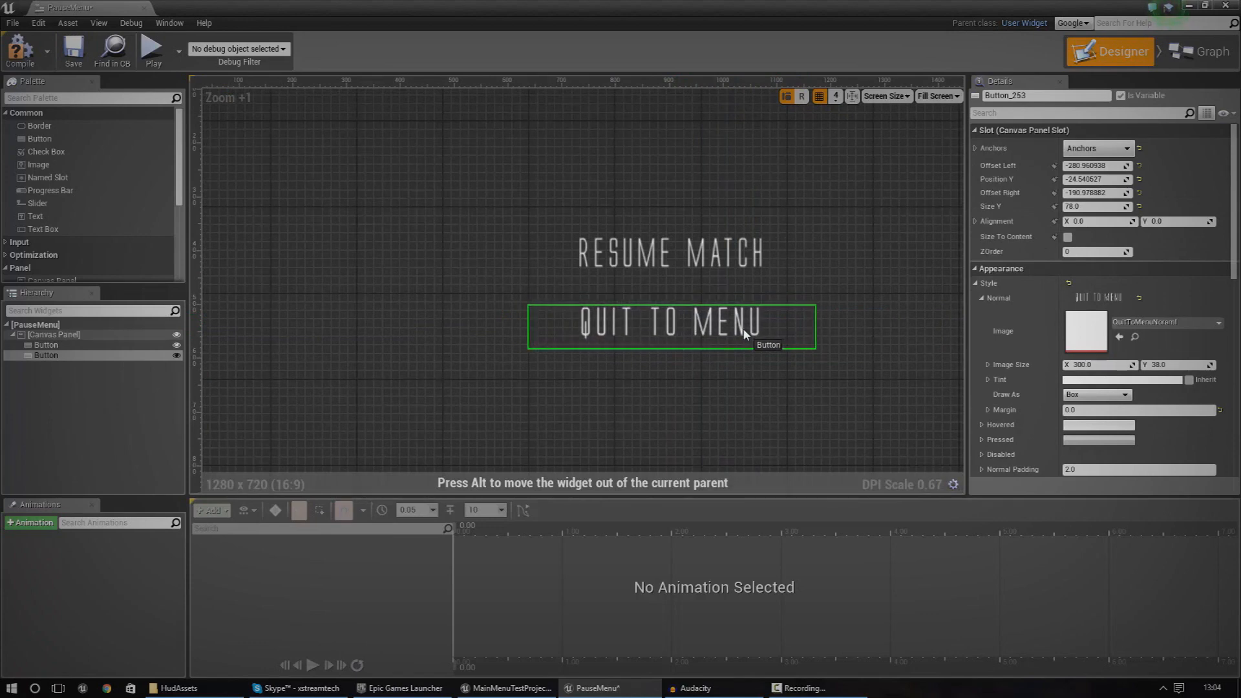
left_click(878, 220)
scroll(742, 288, "down", 5)
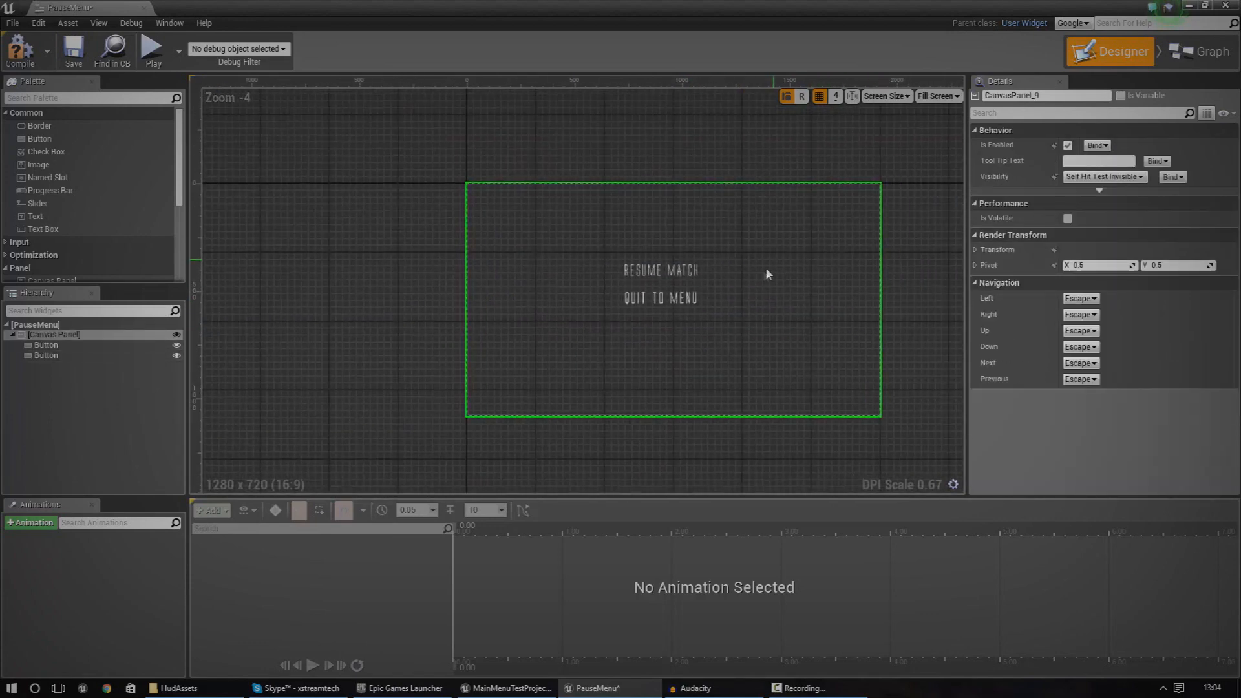
scroll(765, 267, "up", 2)
scroll(756, 276, "up", 4)
Select RESUME MATCH and reveal its hovered-state style settings.
left_click(595, 312)
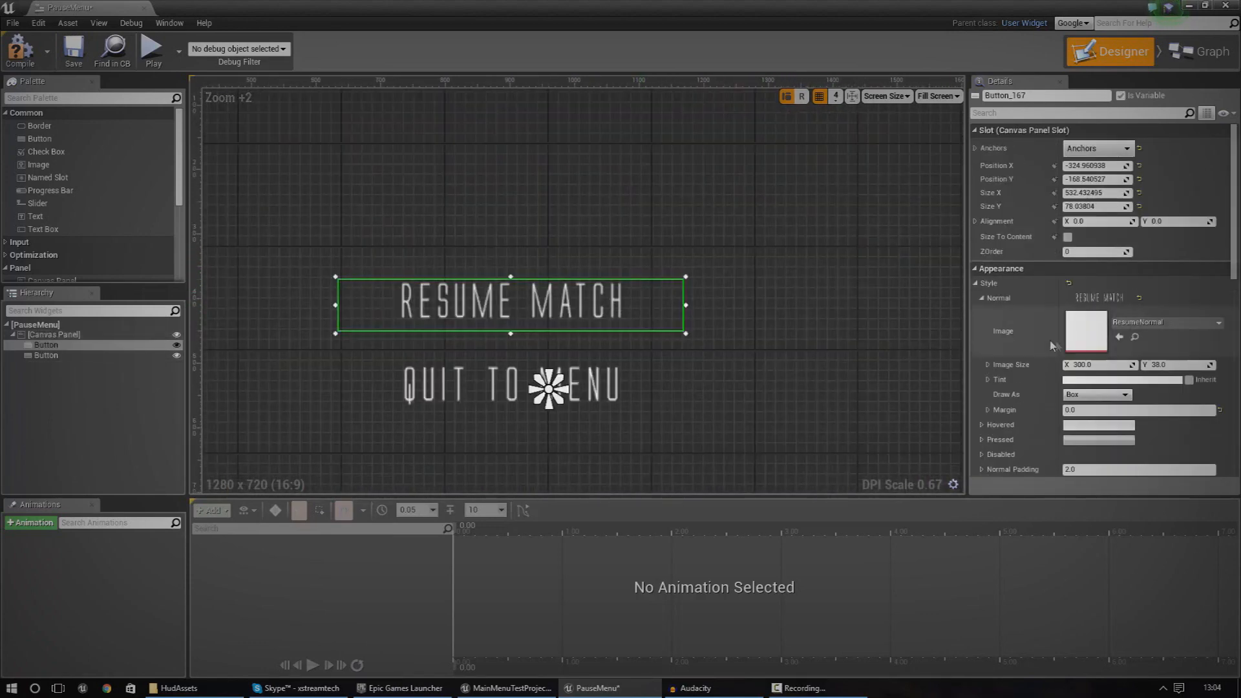
left_click(983, 298)
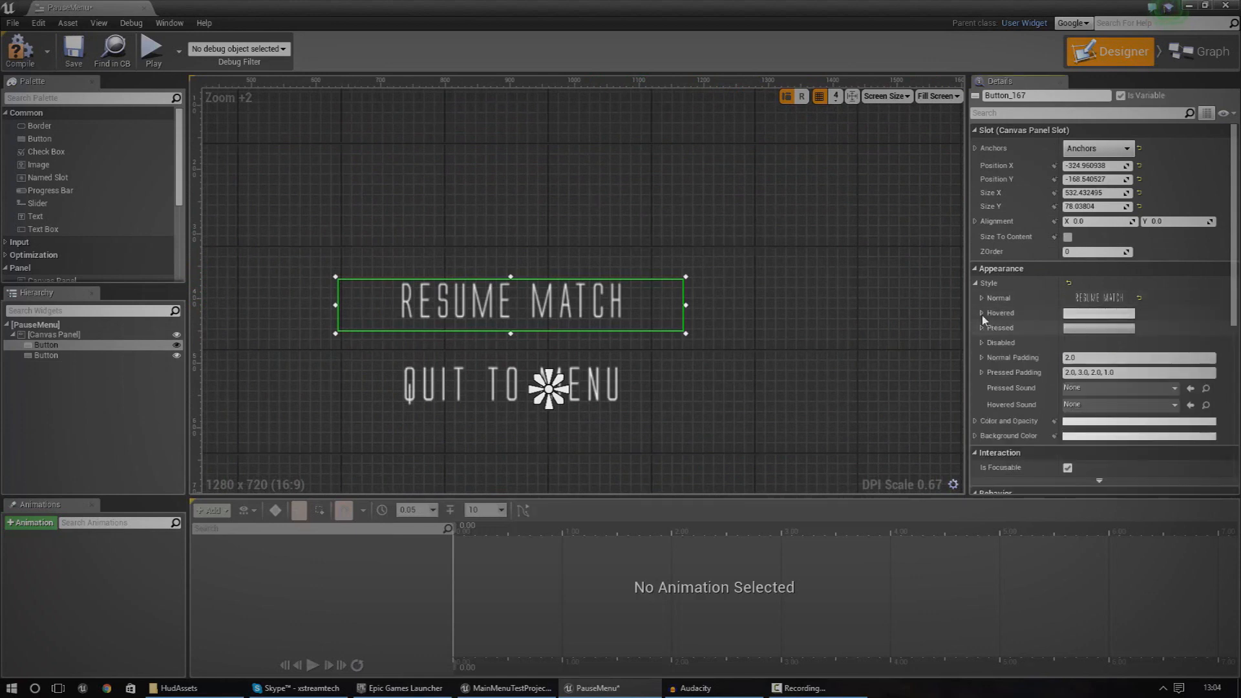
left_click(982, 314)
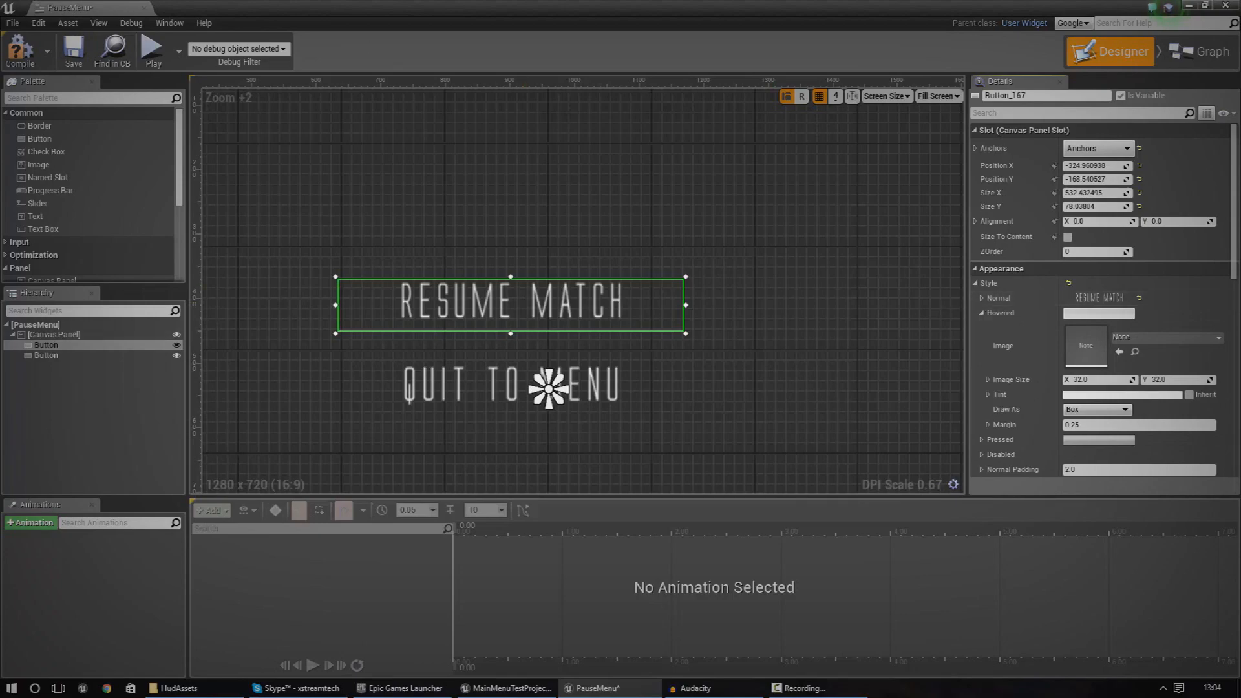
Float the widget editor and assign ResumeHover as RESUME MATCH's hover image with margin 0.
mouse_move(430, 6)
left_mouse_down()
mouse_move(897, 102)
mouse_move(146, 109)
left_mouse_up()
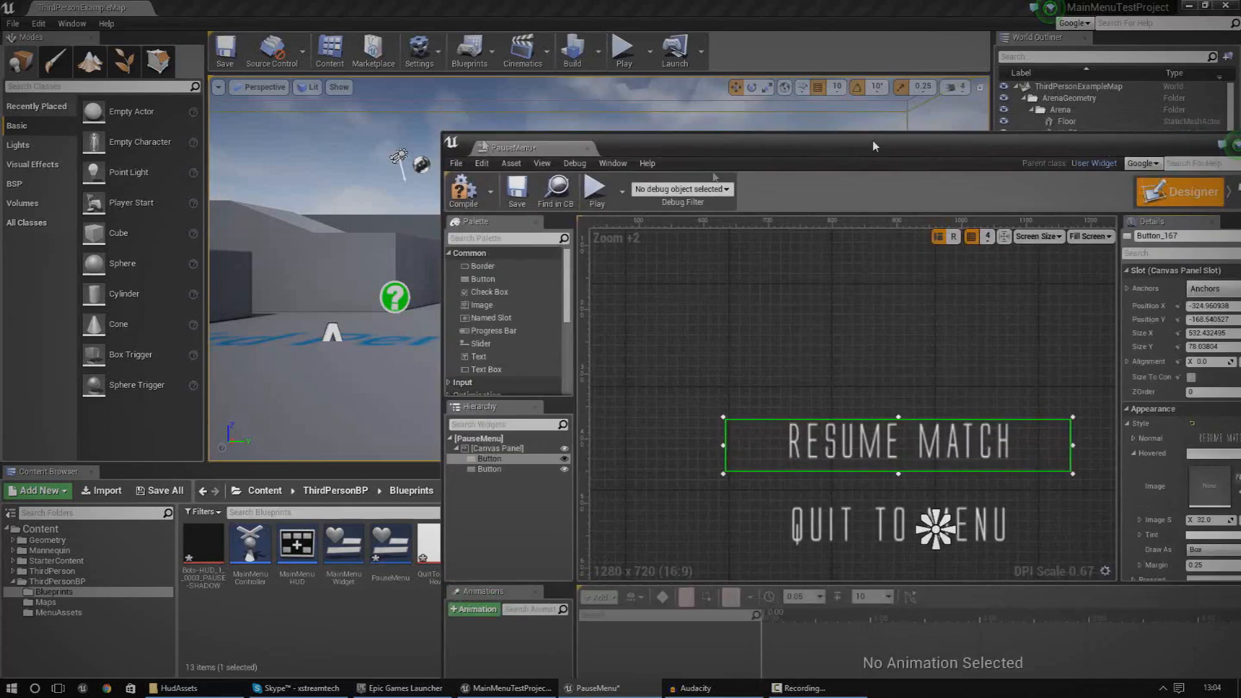
left_click(530, 548)
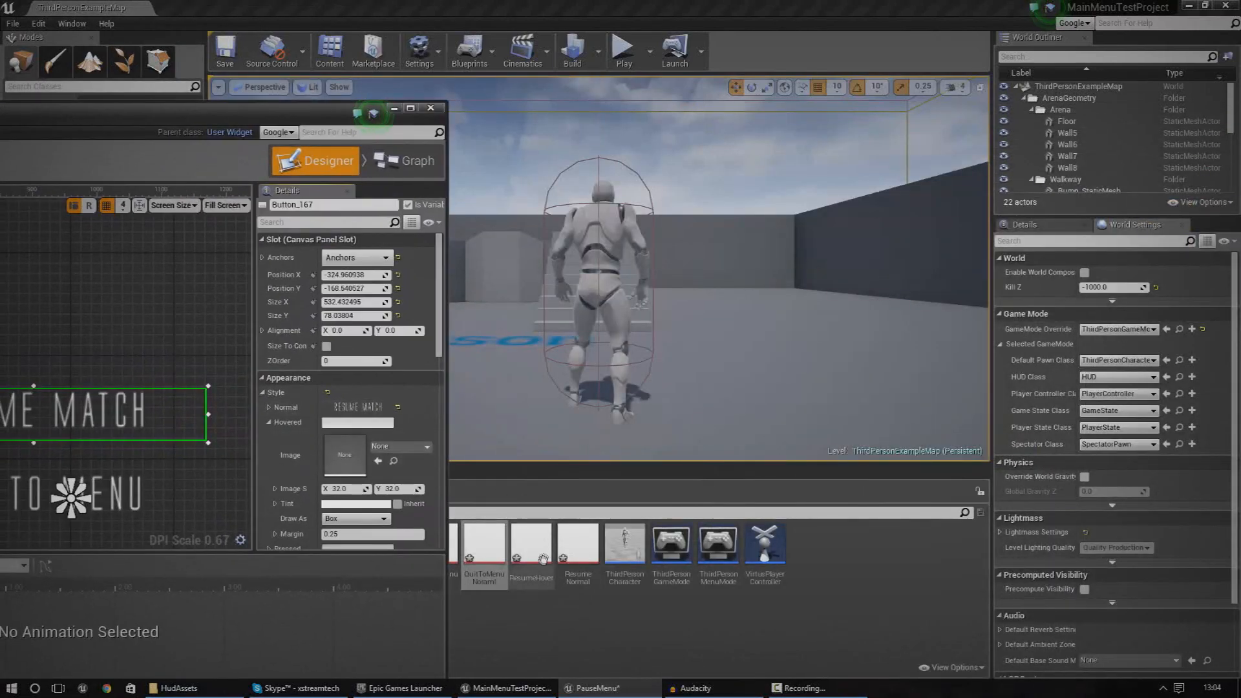
left_click(378, 462)
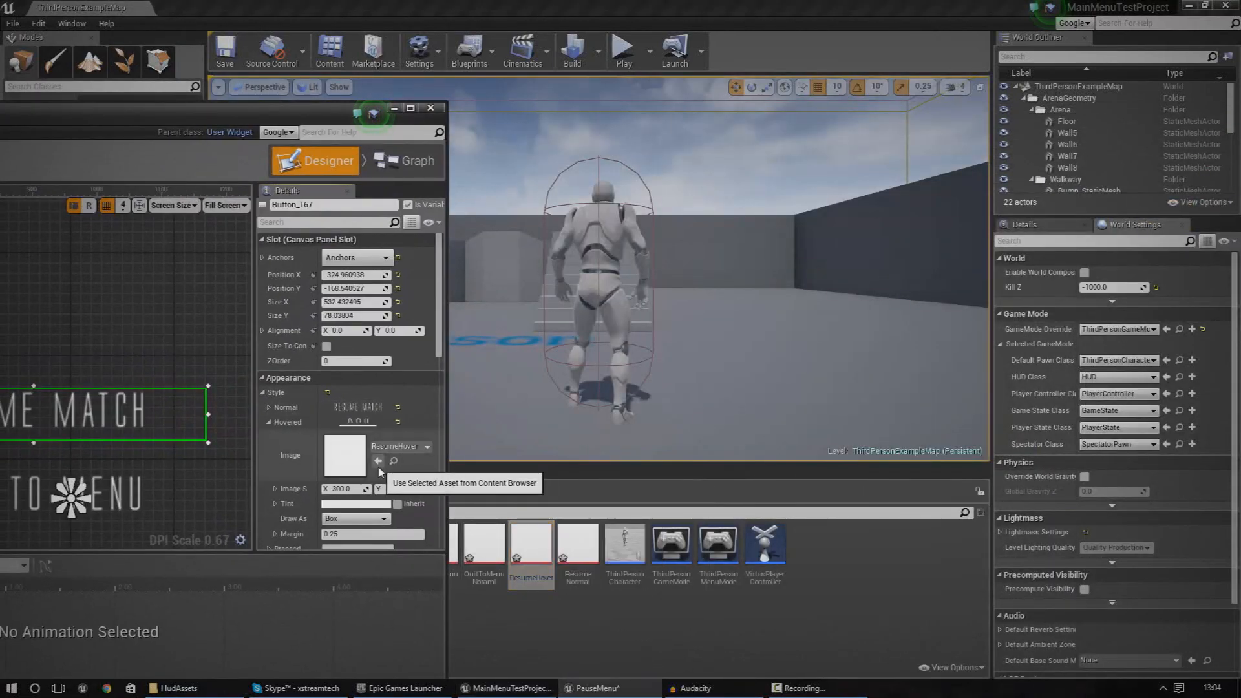
left_click(344, 534)
type("0")
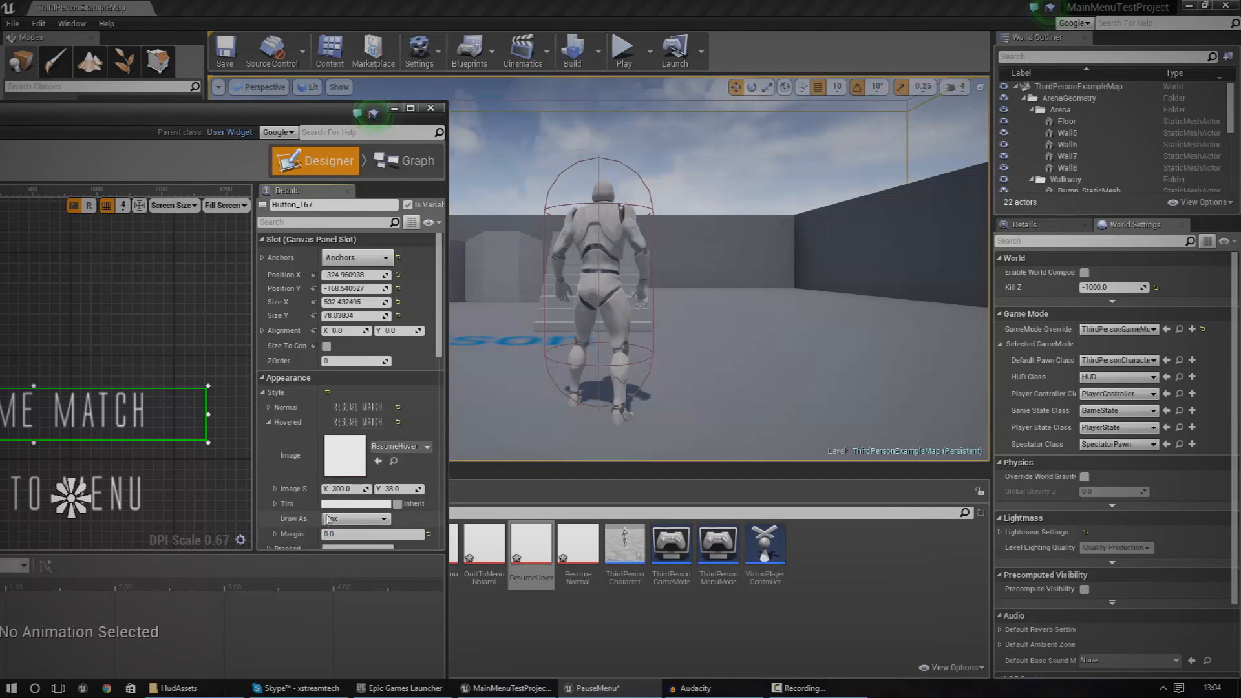
Assign QuitToMenuHover as QUIT TO MENU's hover image with margin 0.
left_click(117, 495)
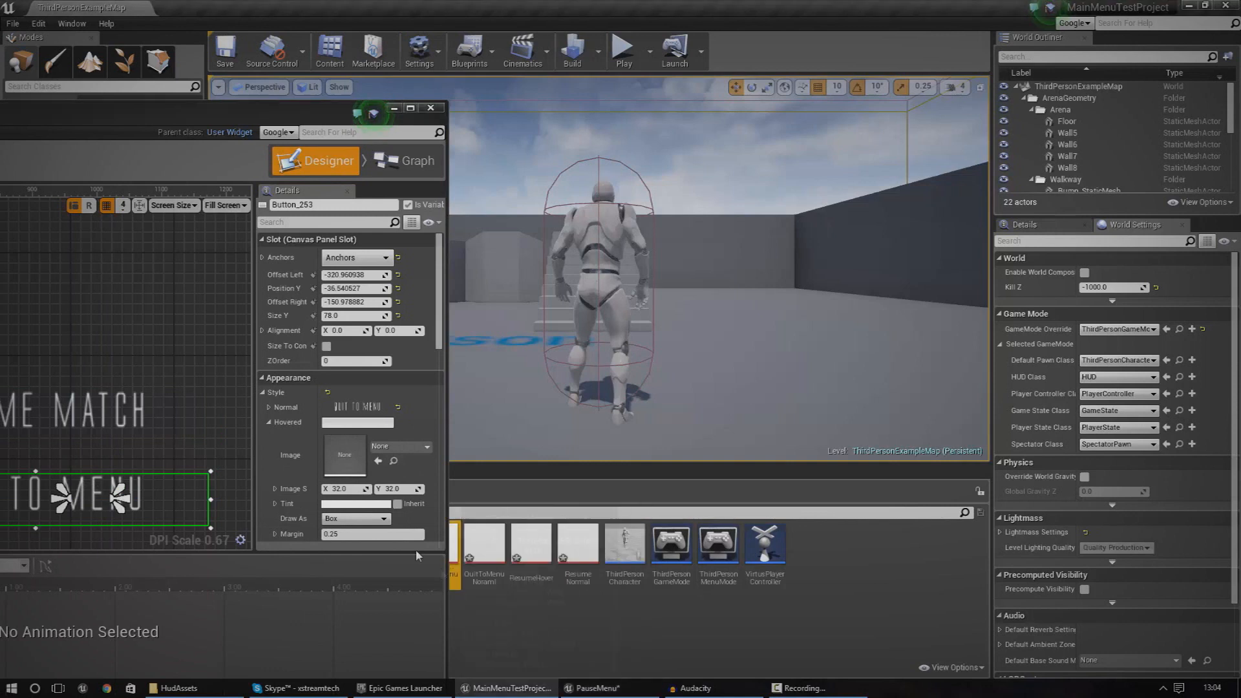
left_click_drag(450, 574, 350, 455)
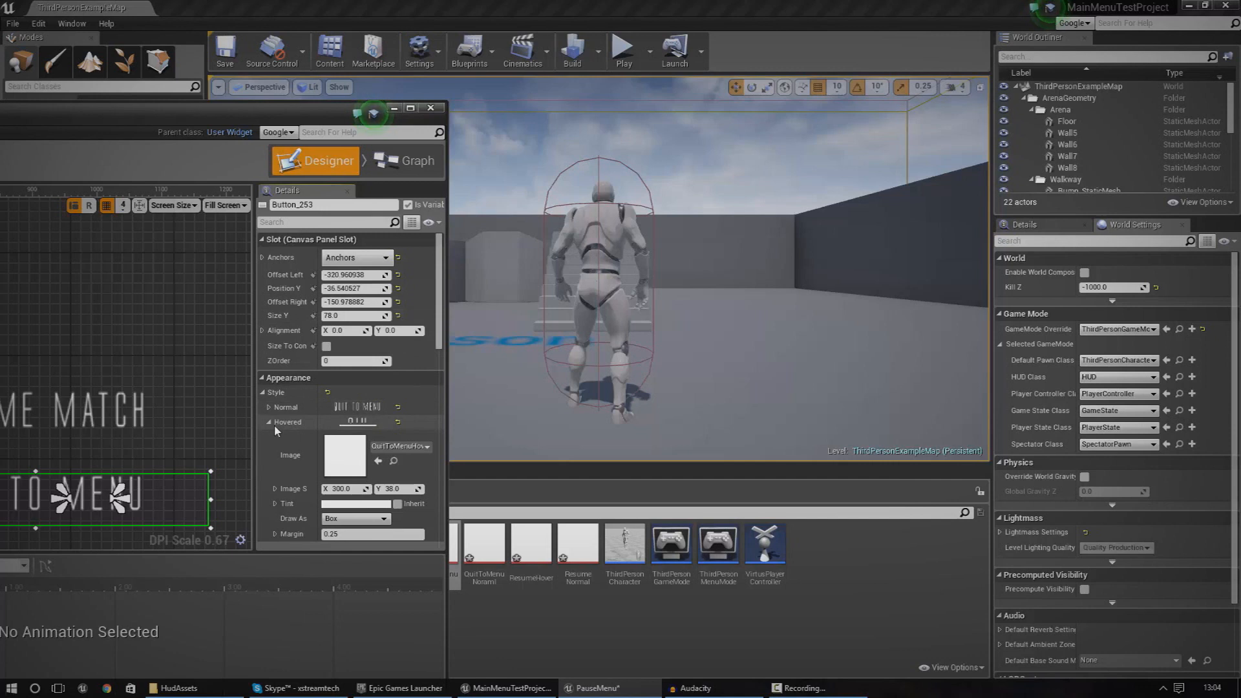
left_click_drag(445, 388, 658, 388)
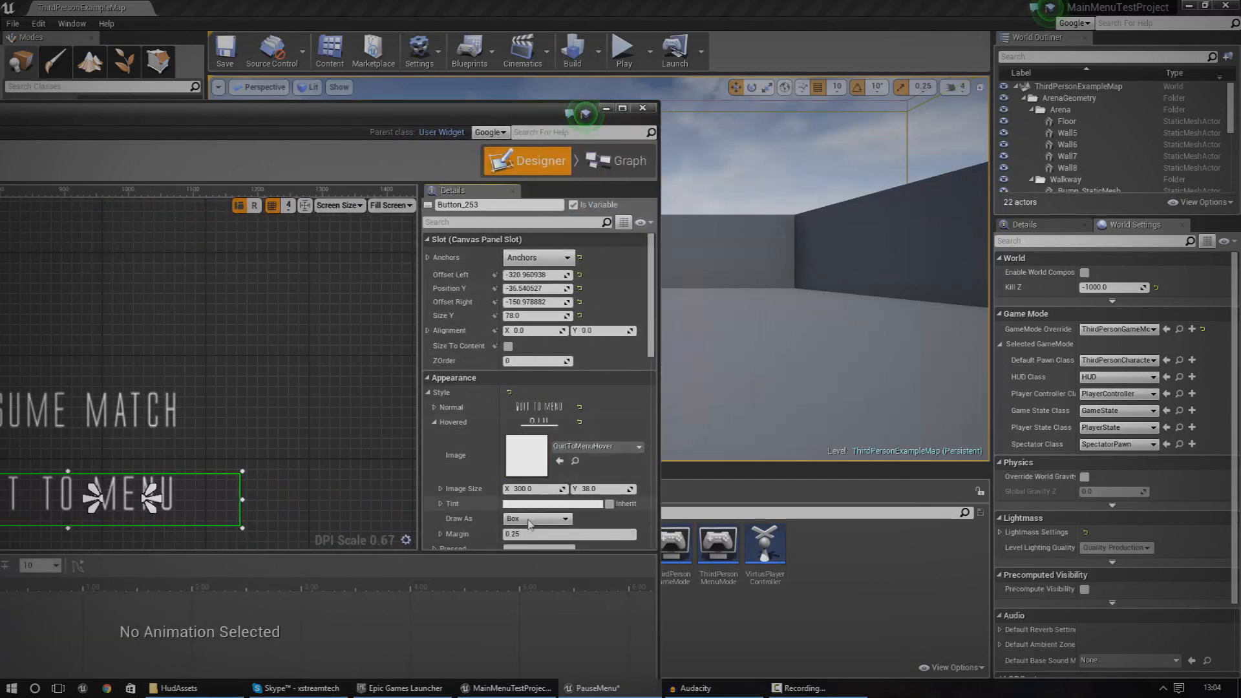
left_click_drag(531, 534, 563, 535)
key("ctrl+z")
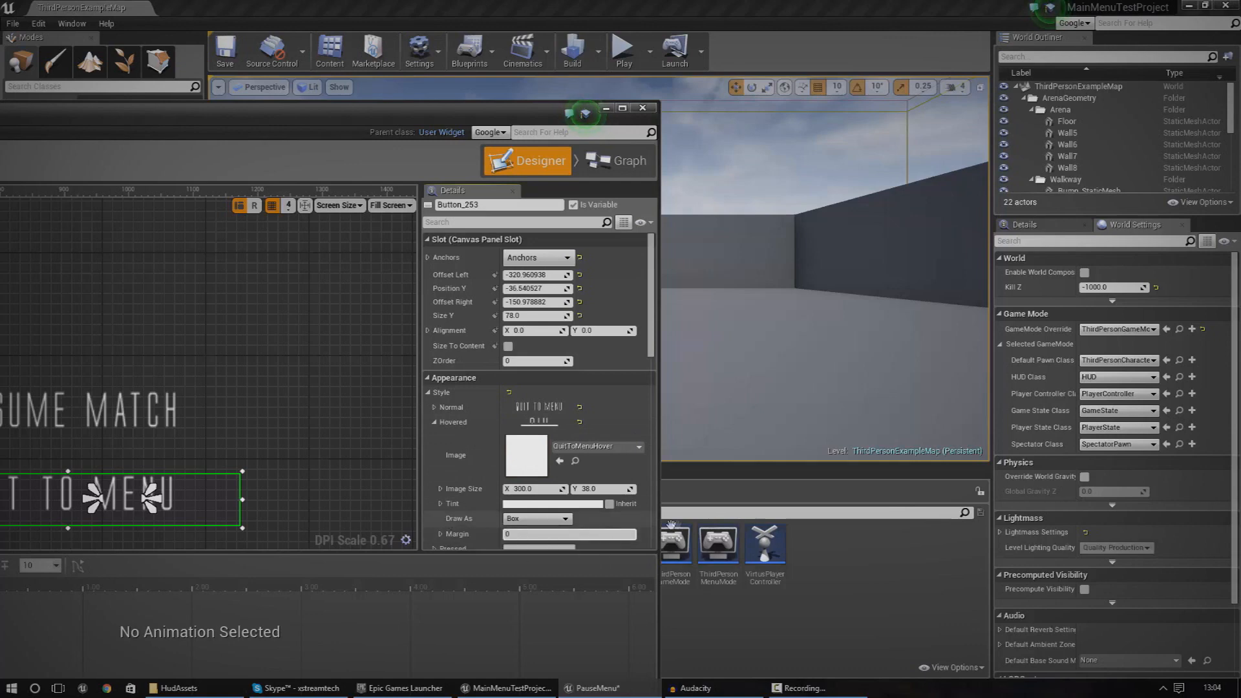
left_click_drag(164, 114, 184, 29)
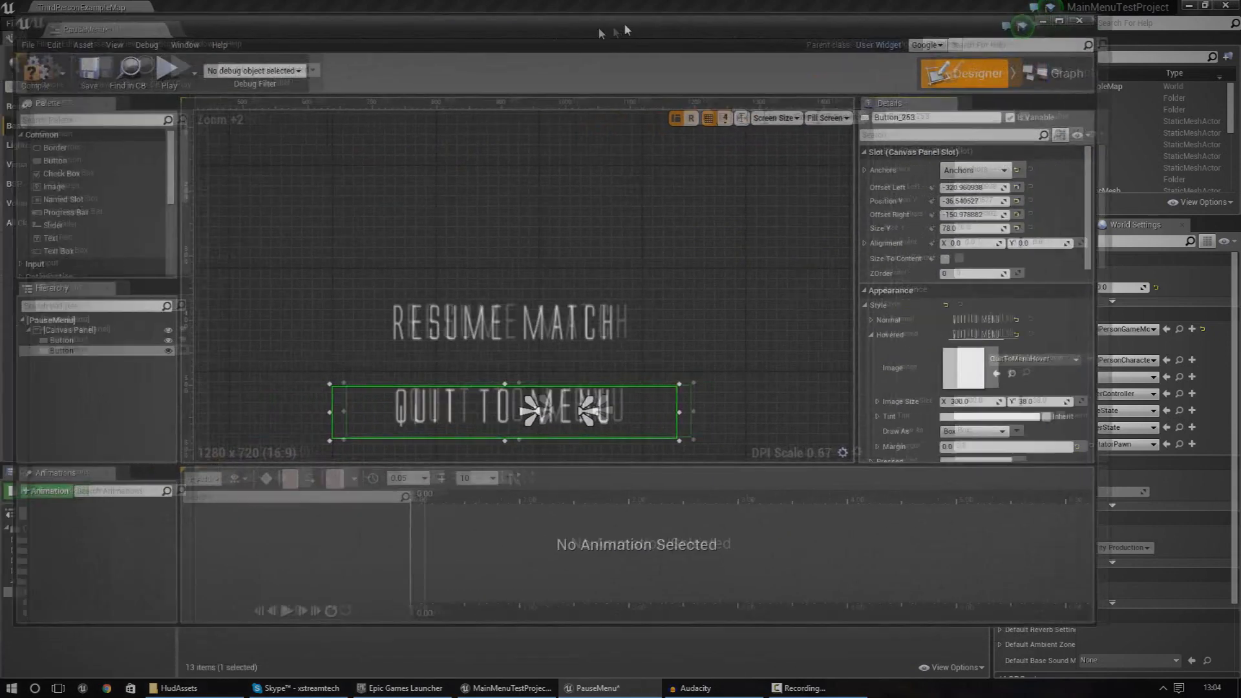
Save the assets, test the pause menu's buttons in-game, quit, and reopen PauseMenu.
left_click(184, 27)
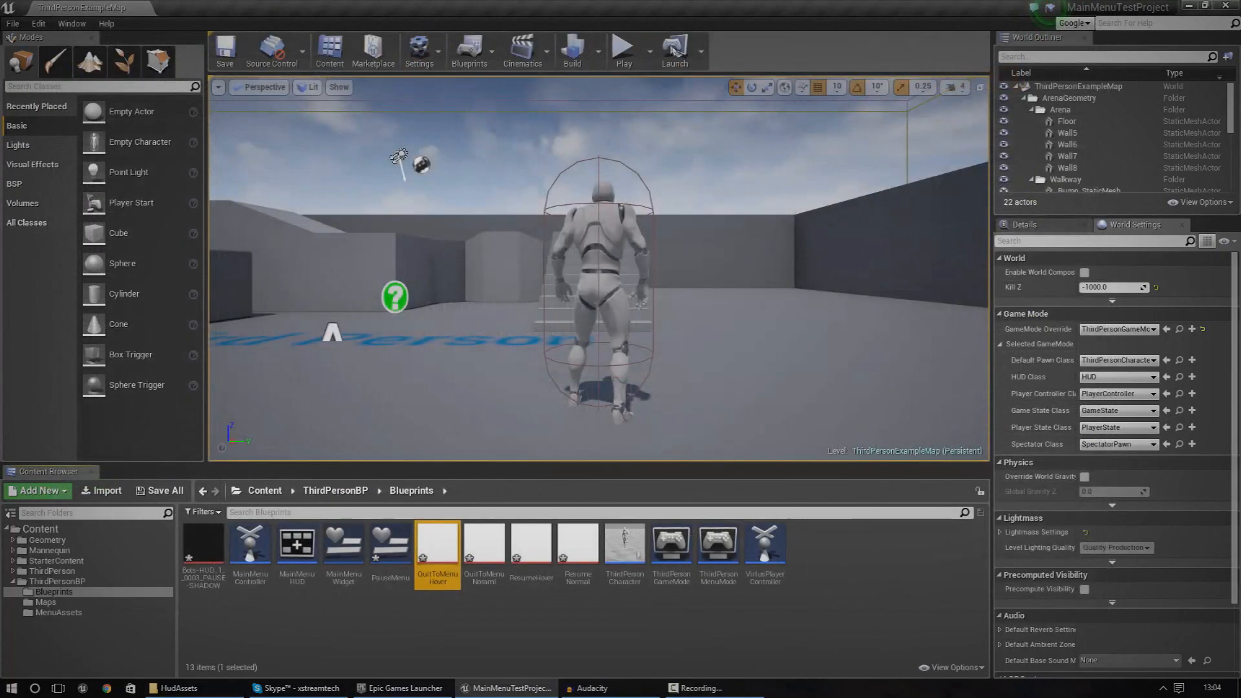
left_click(685, 486)
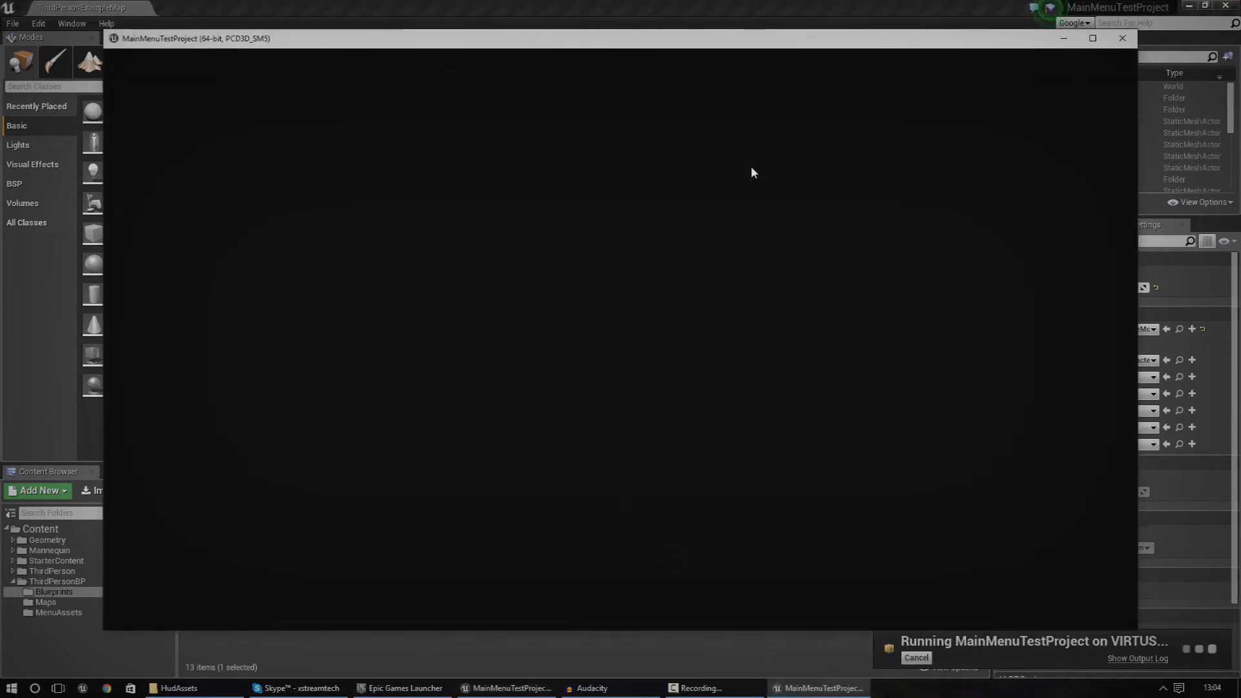
key("Escape")
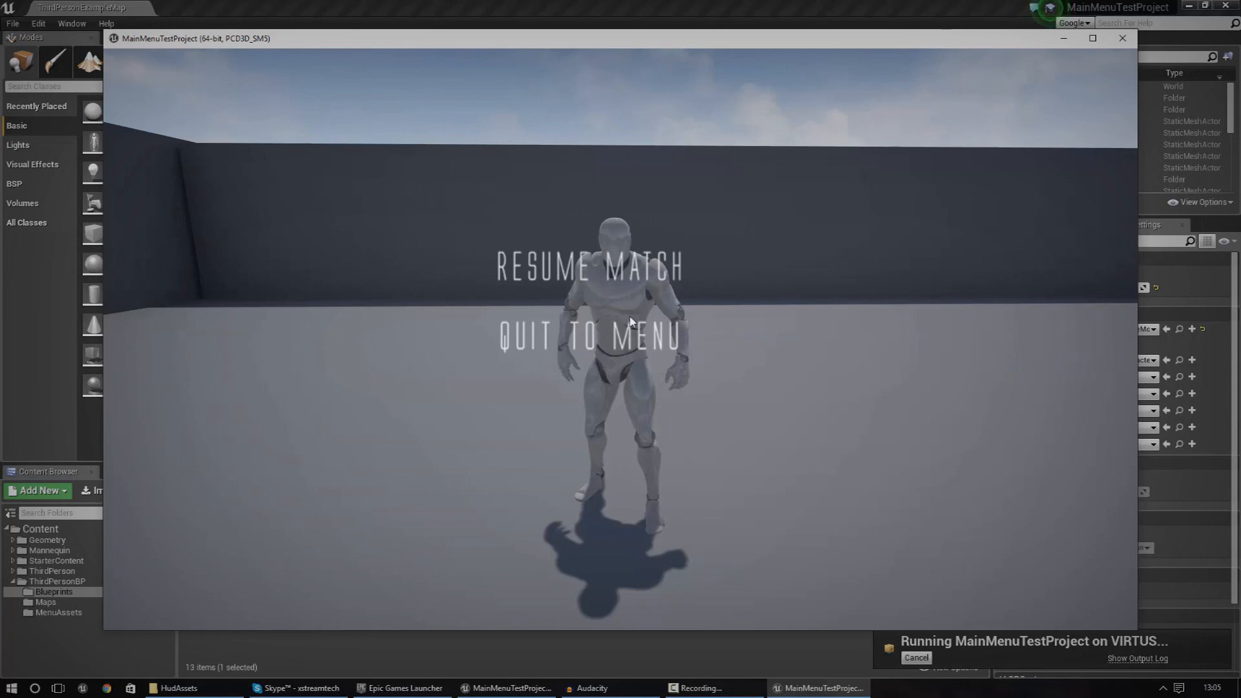
left_click(589, 337)
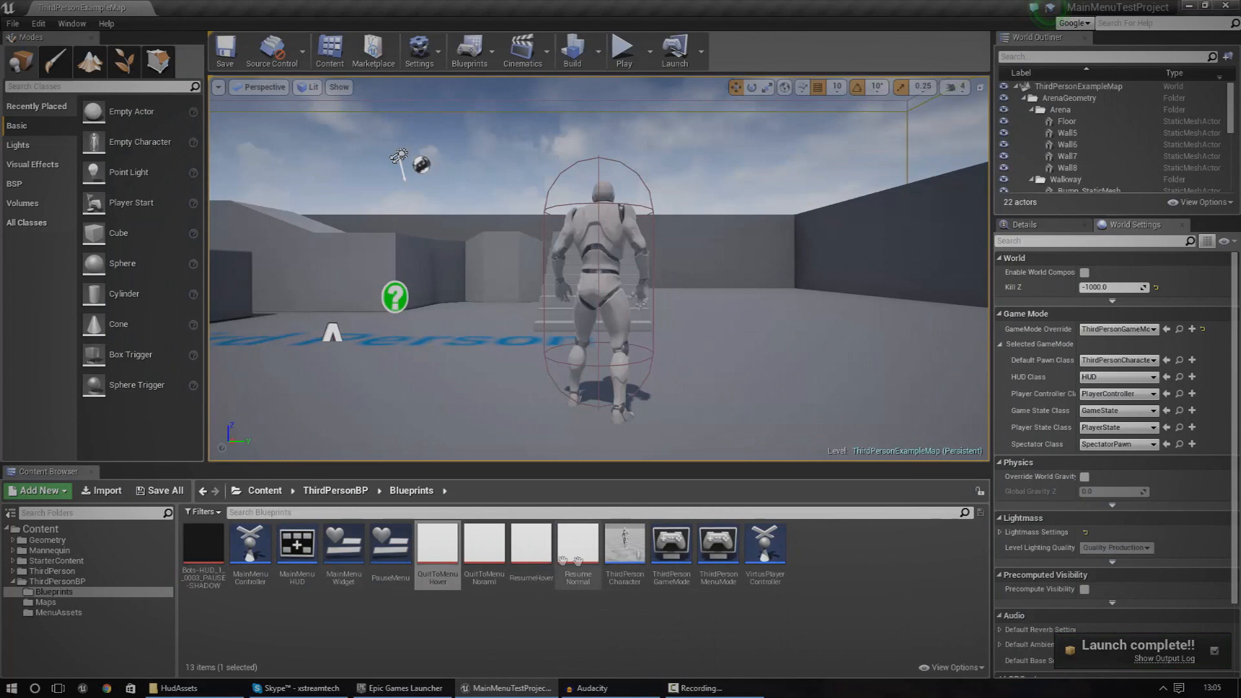
double_click(391, 548)
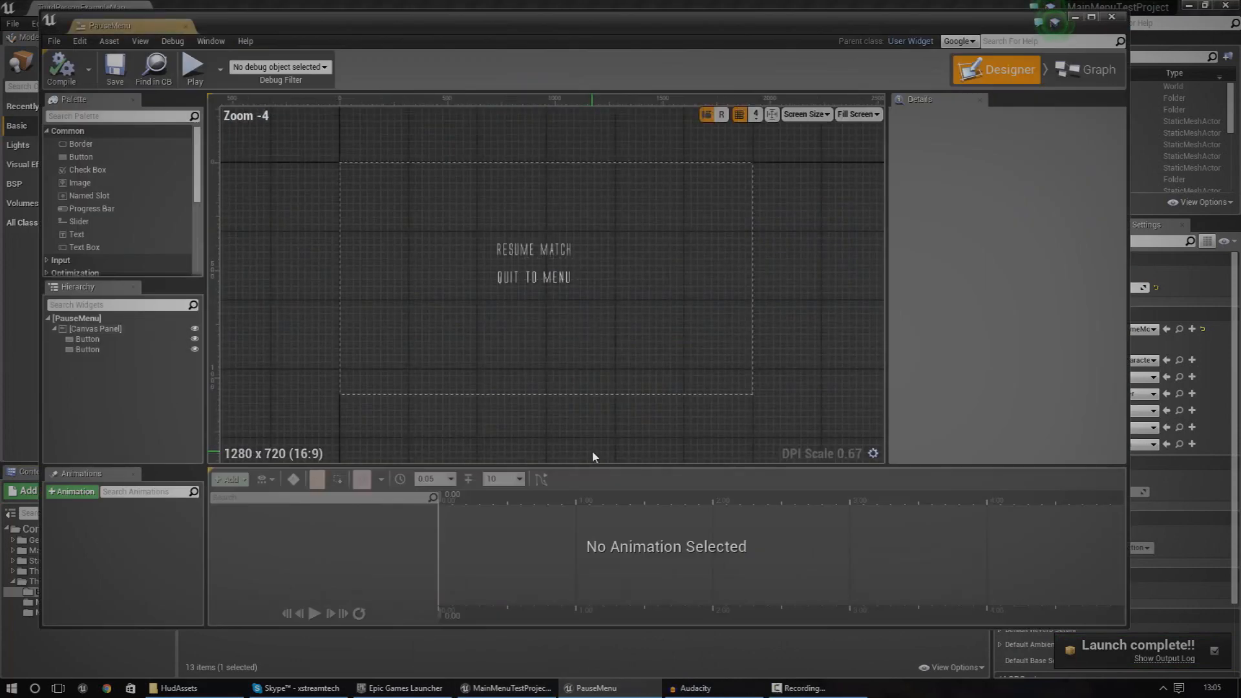
Set QuitToMenuNormal as QUIT TO MENU's pressed-state image and adjust its margin.
left_click(534, 278)
scroll(535, 278, "up", 8)
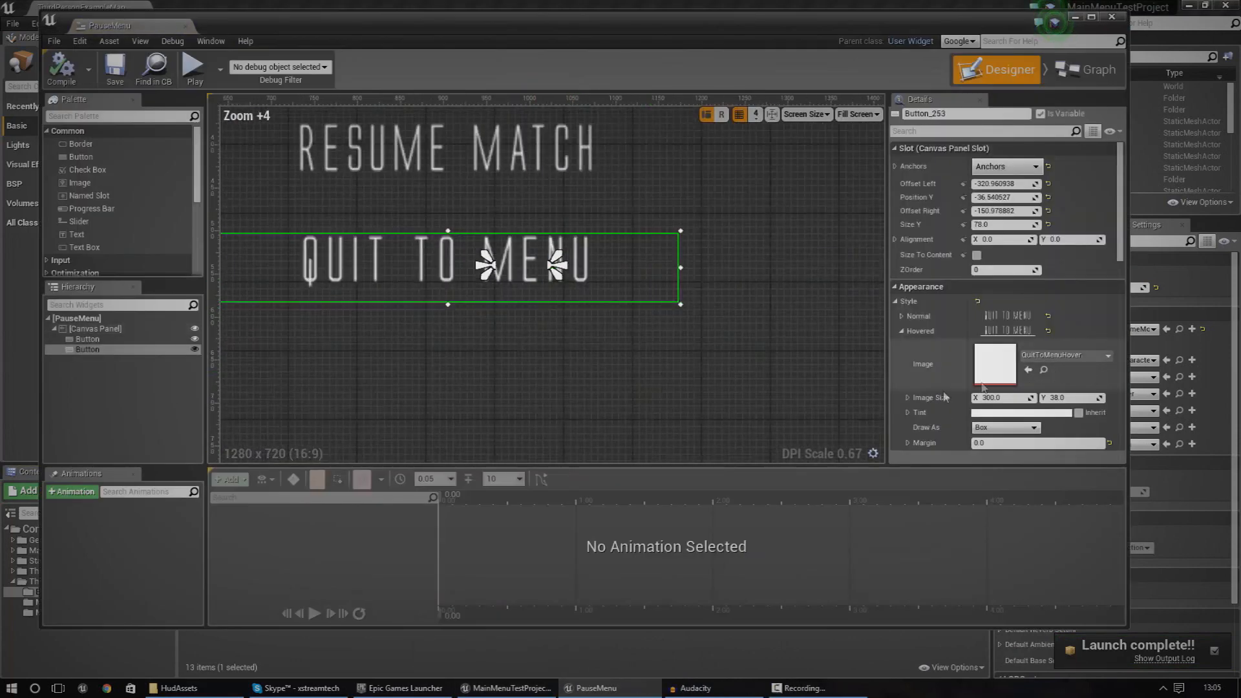
left_click(905, 332)
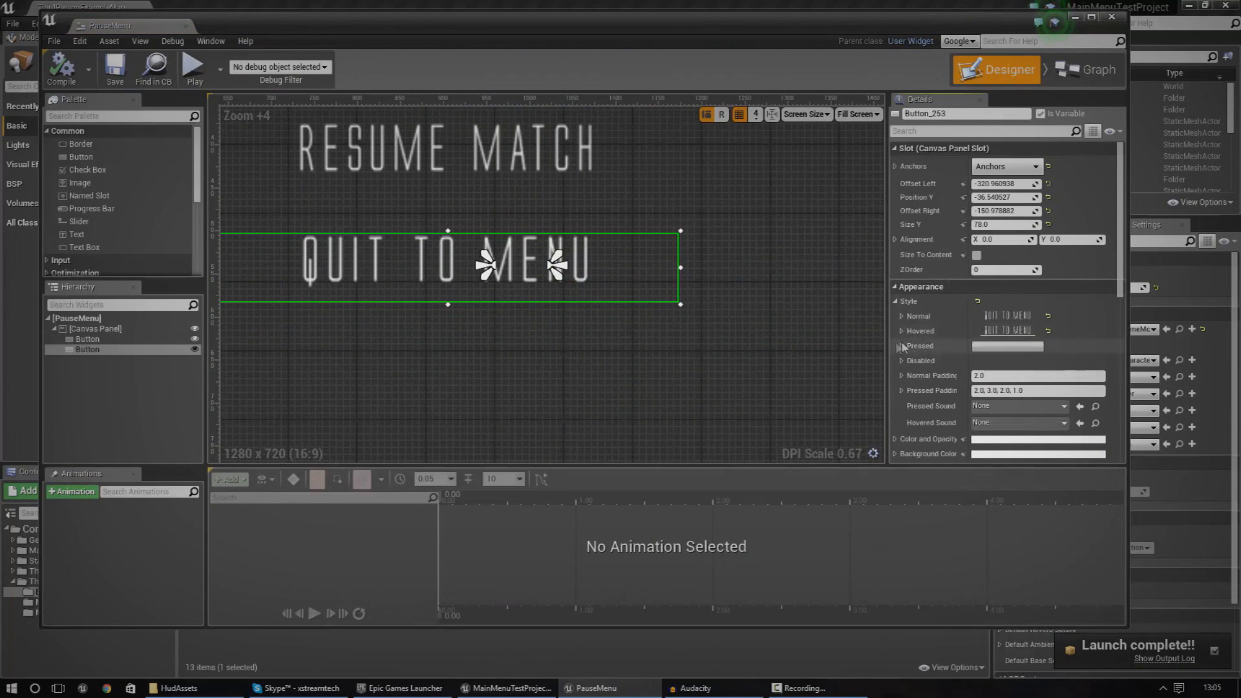
left_click(902, 345)
left_click(1065, 369)
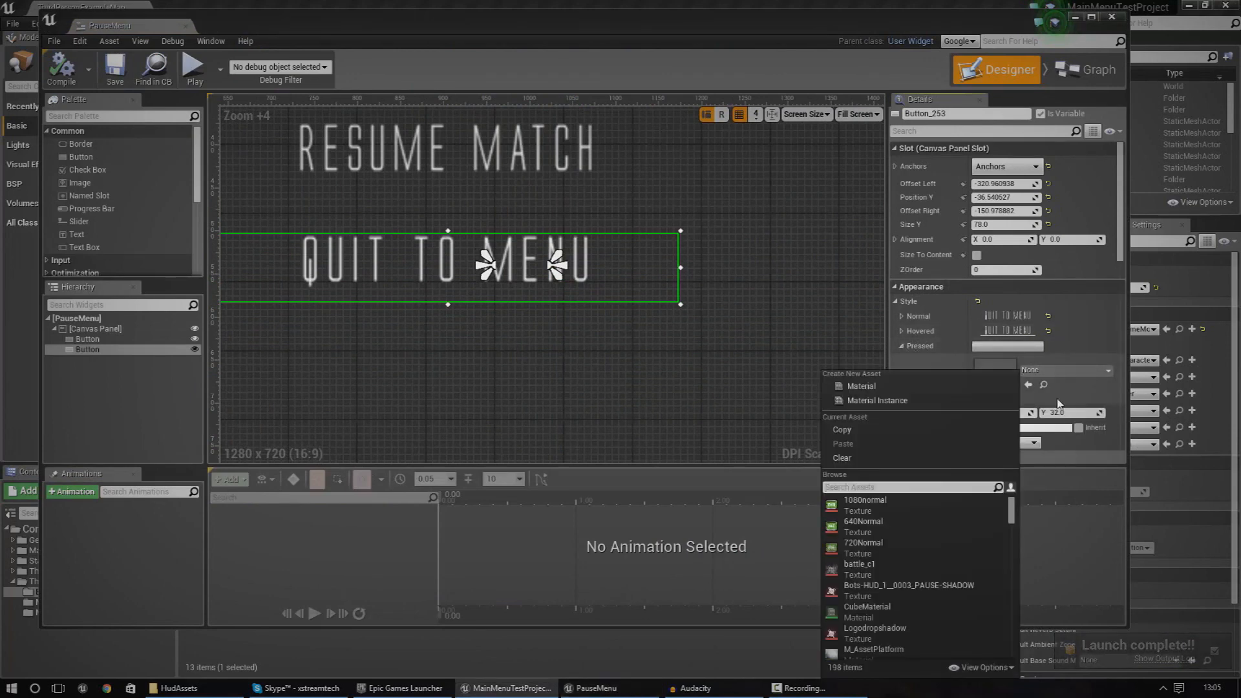
mouse_move(754, 27)
left_mouse_down()
mouse_move(1195, 78)
mouse_move(796, 78)
mouse_move(621, 0)
left_mouse_up()
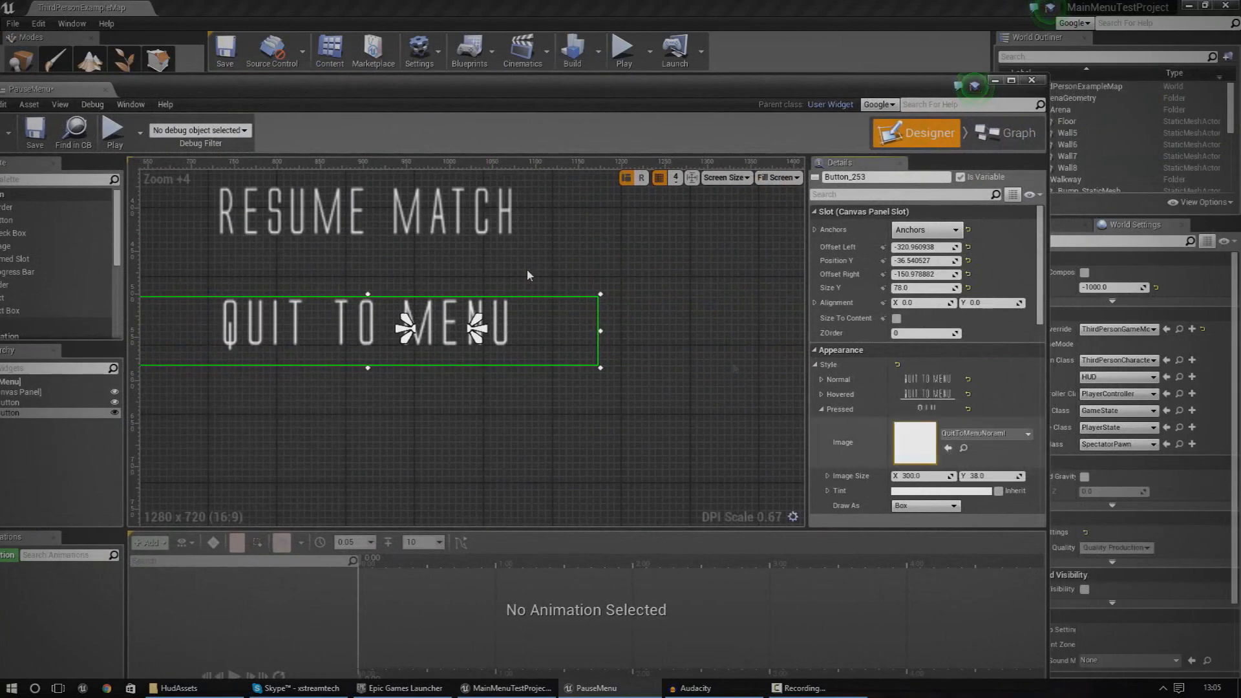
scroll(931, 408, "down", 2)
left_click(932, 479)
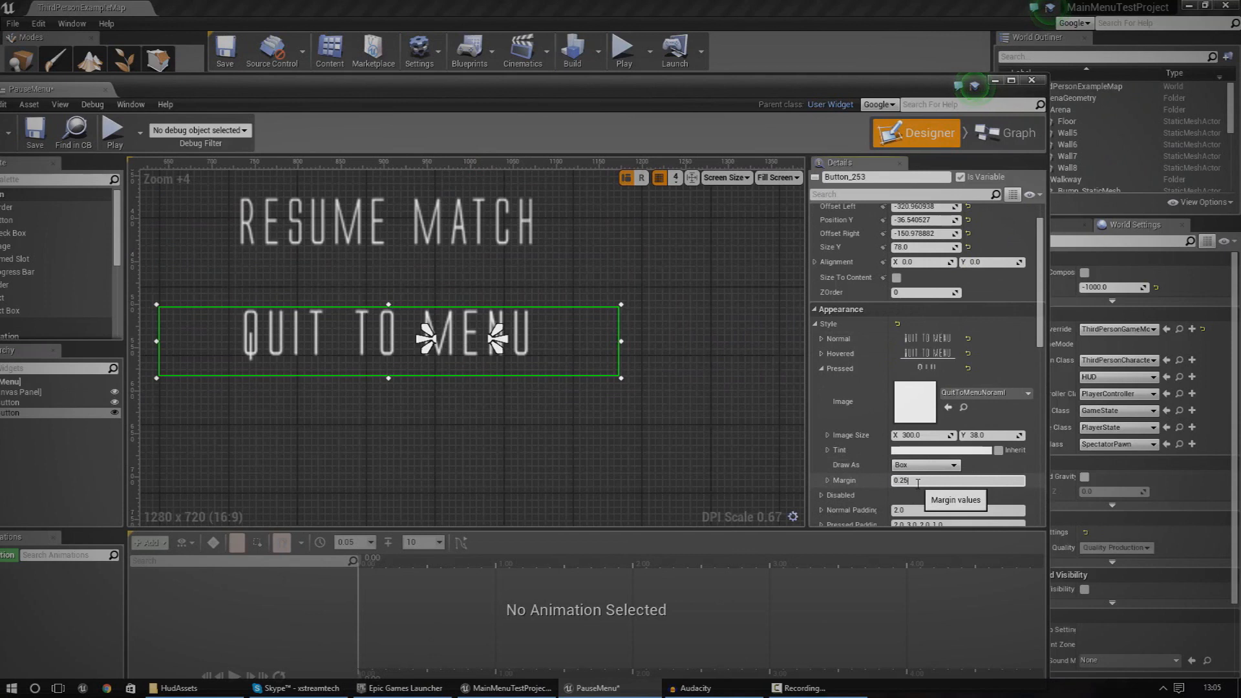
Set ResumeNormal as RESUME MATCH's pressed-state image, then select the root canvas.
left_click(388, 223)
left_click(921, 480)
left_click(984, 393)
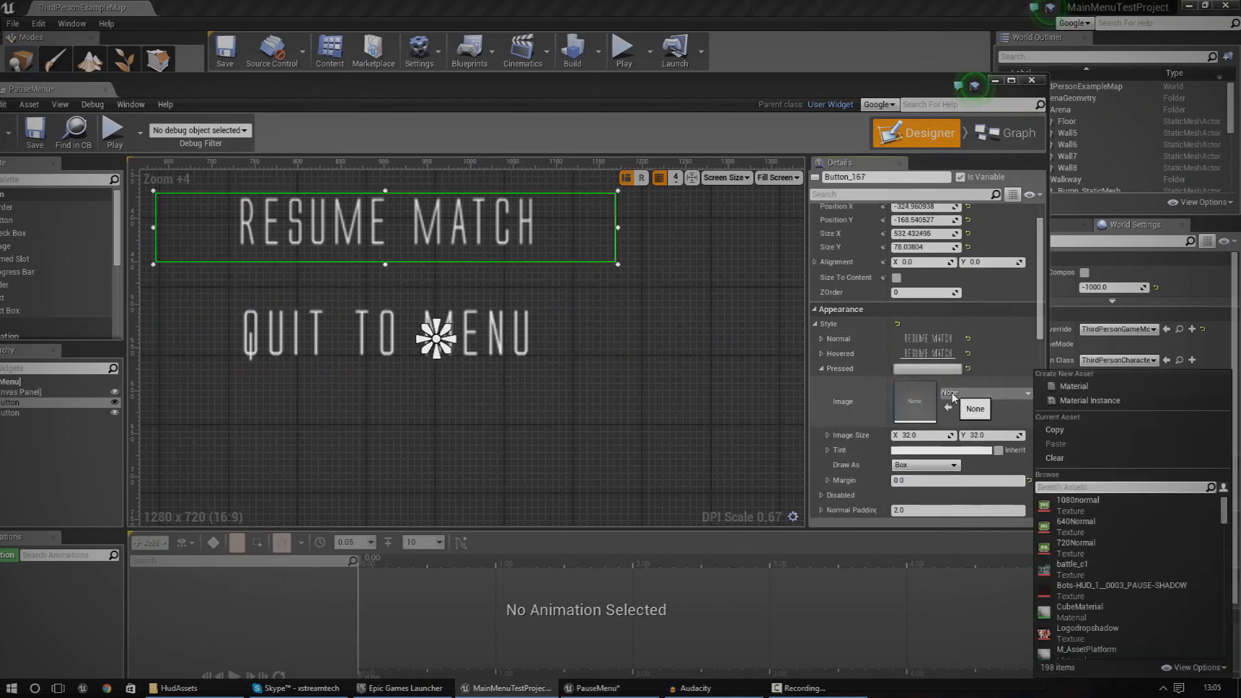
type("resume")
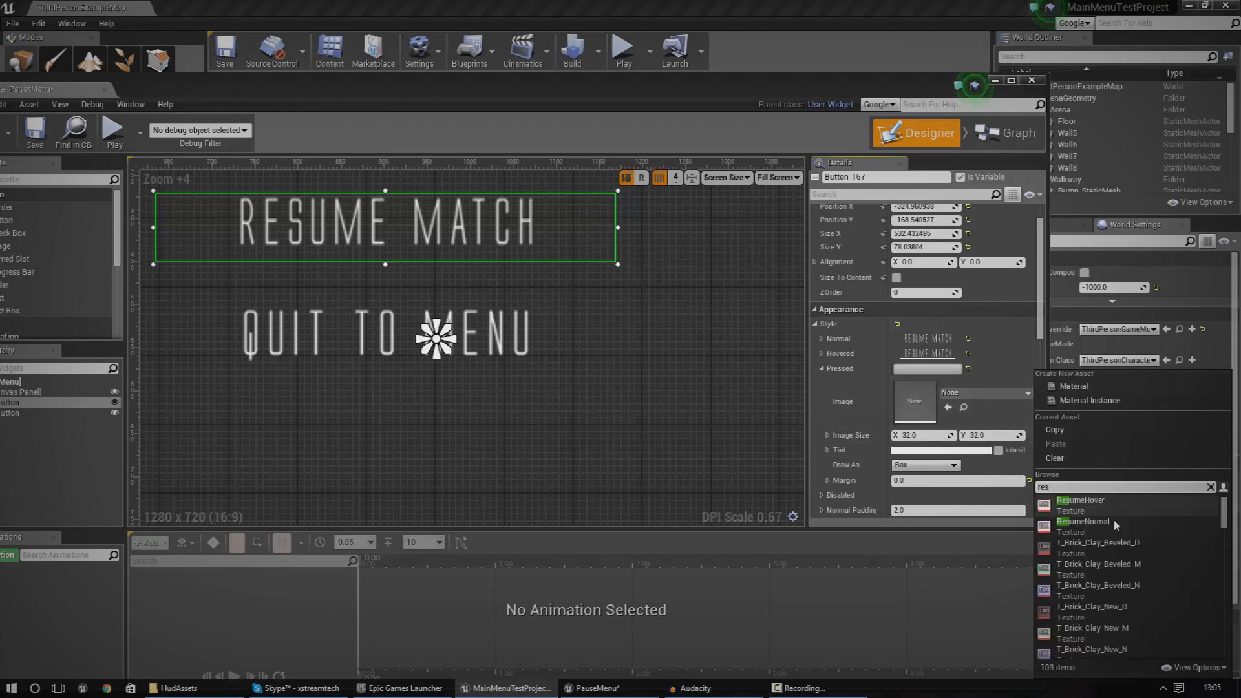
left_click(1086, 504)
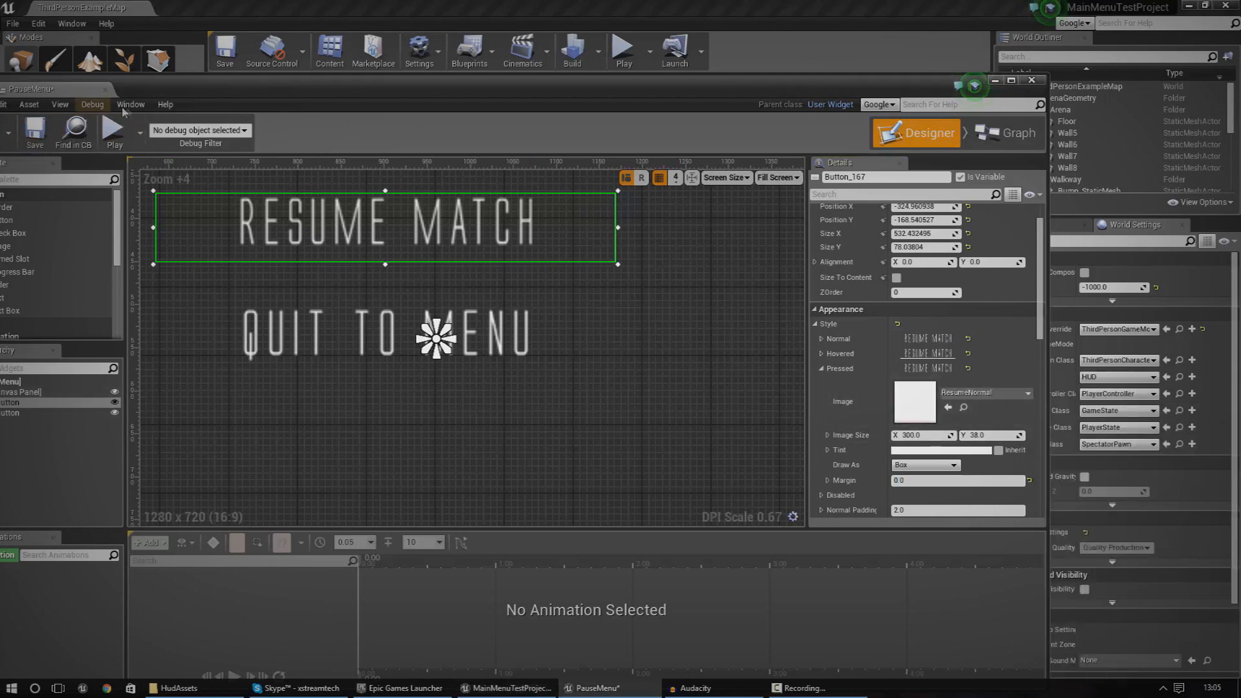
double_click(401, 88)
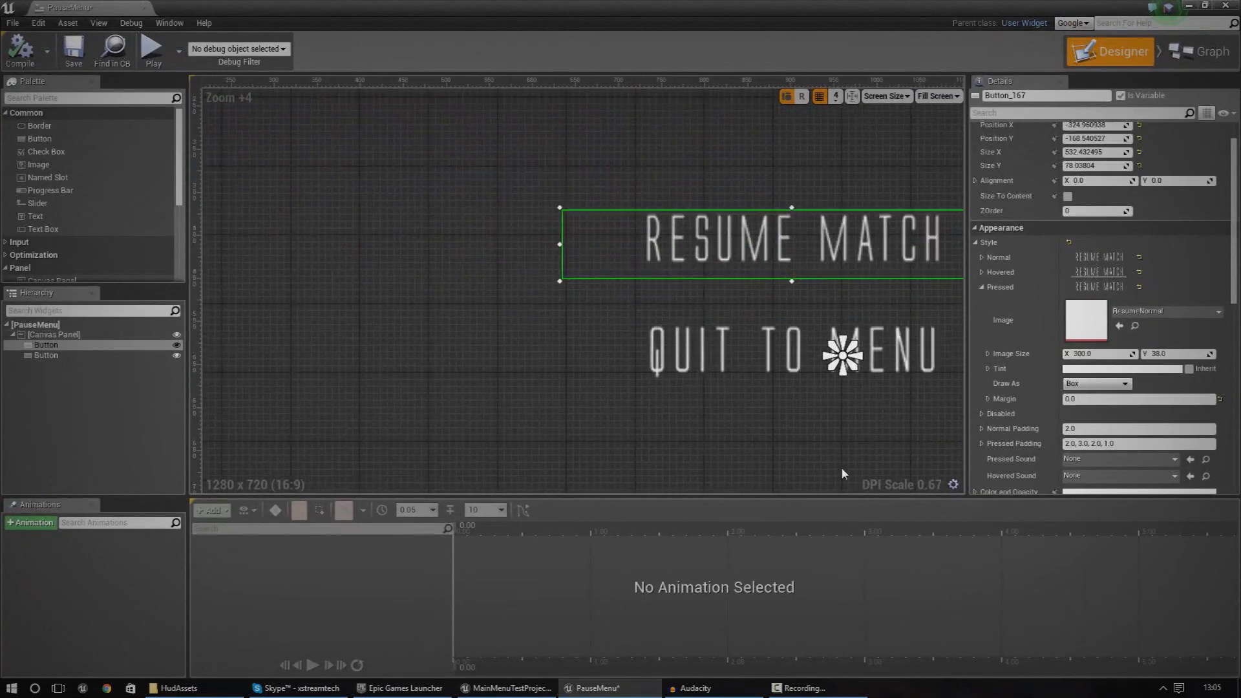
left_click(841, 467)
scroll(582, 369, "down", 1)
scroll(333, 363, "down", 1)
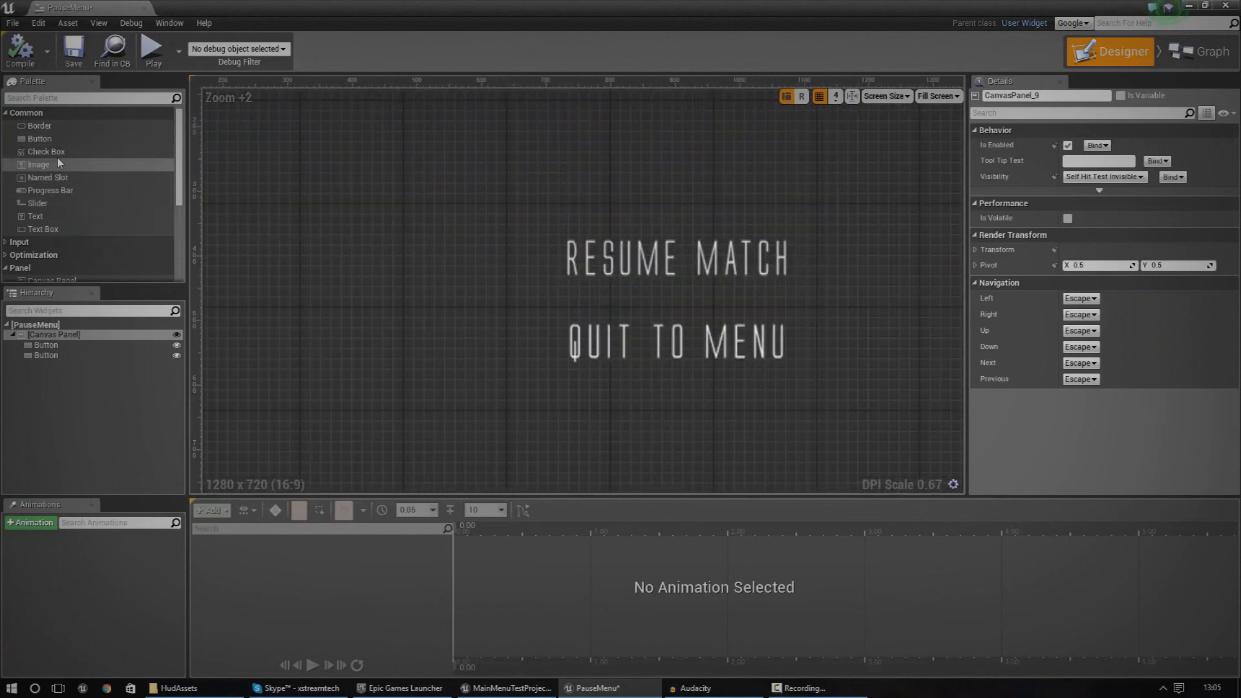
Add an Image with the PAUSE-SHADOW brush texture and enlarge it over the menu.
left_click_drag(58, 163, 415, 226)
scroll(441, 229, "up", 3)
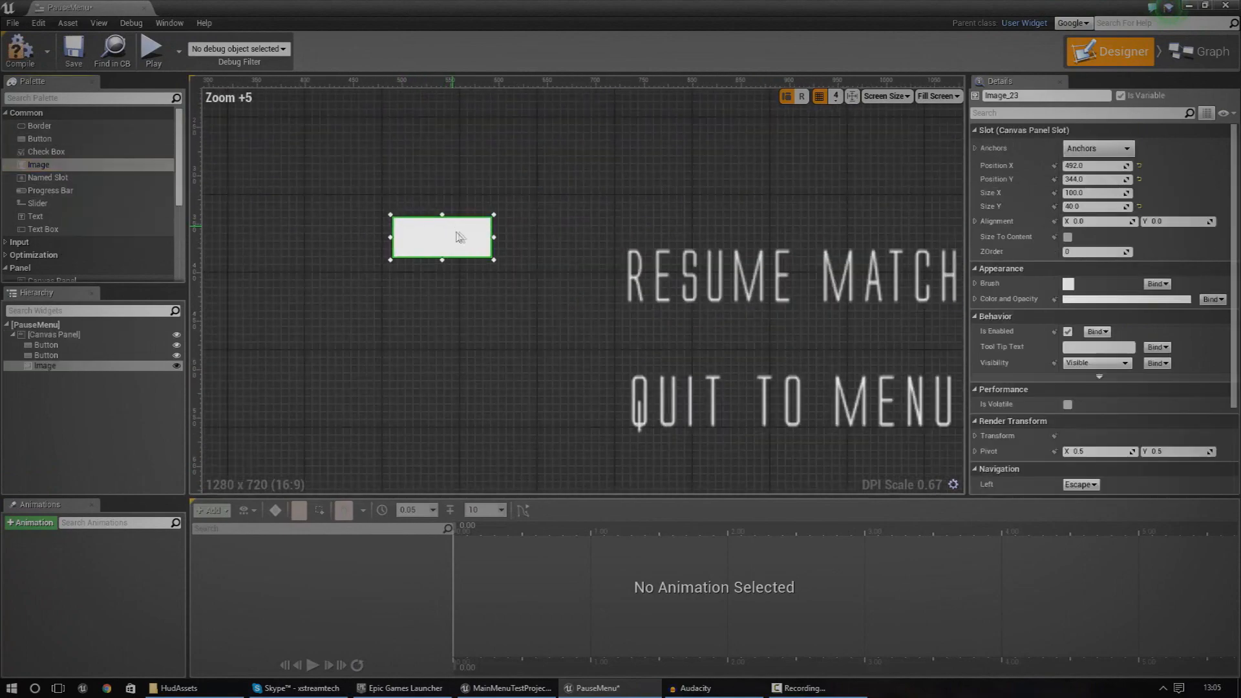
left_click_drag(538, 40, 165, 626)
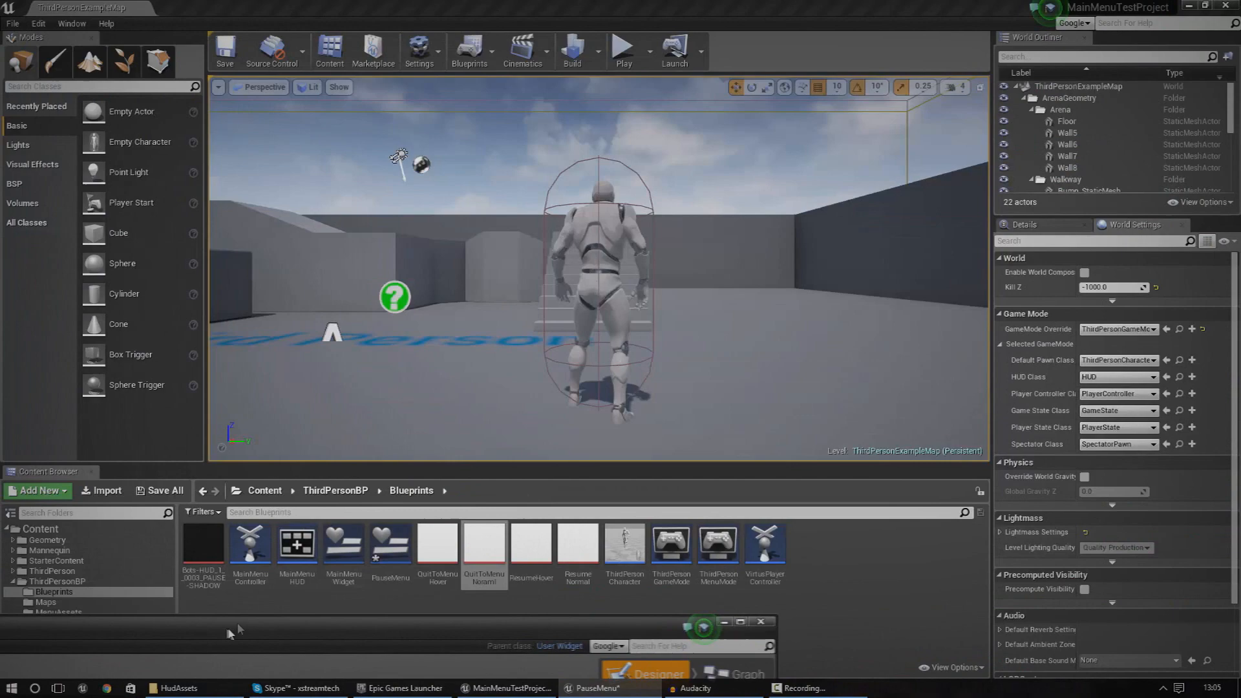
left_click_drag(797, 595, 693, 68)
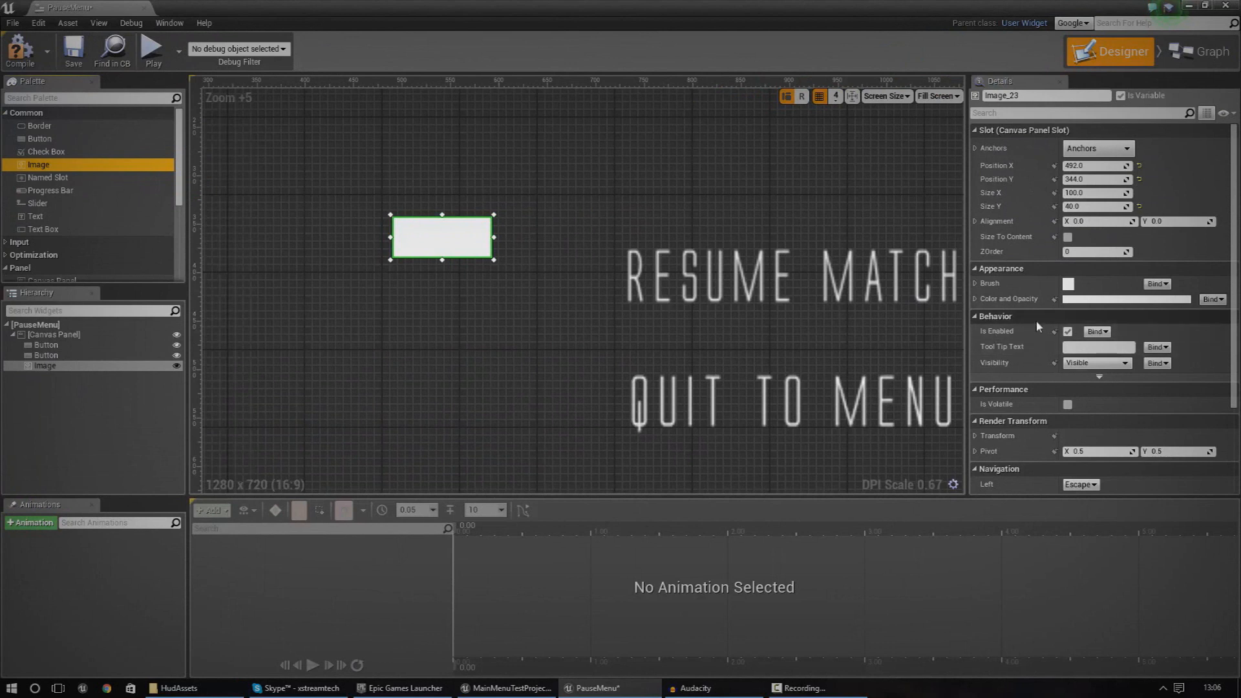
left_click(974, 298)
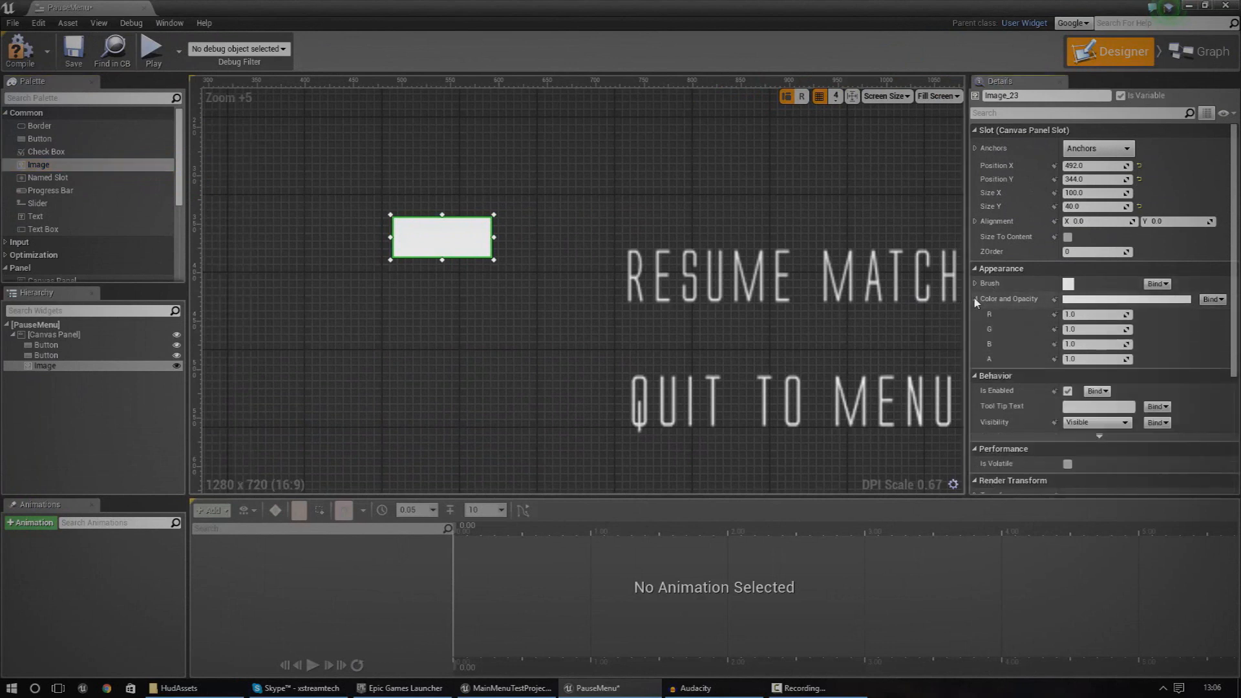
left_click(975, 298)
left_click(1119, 323)
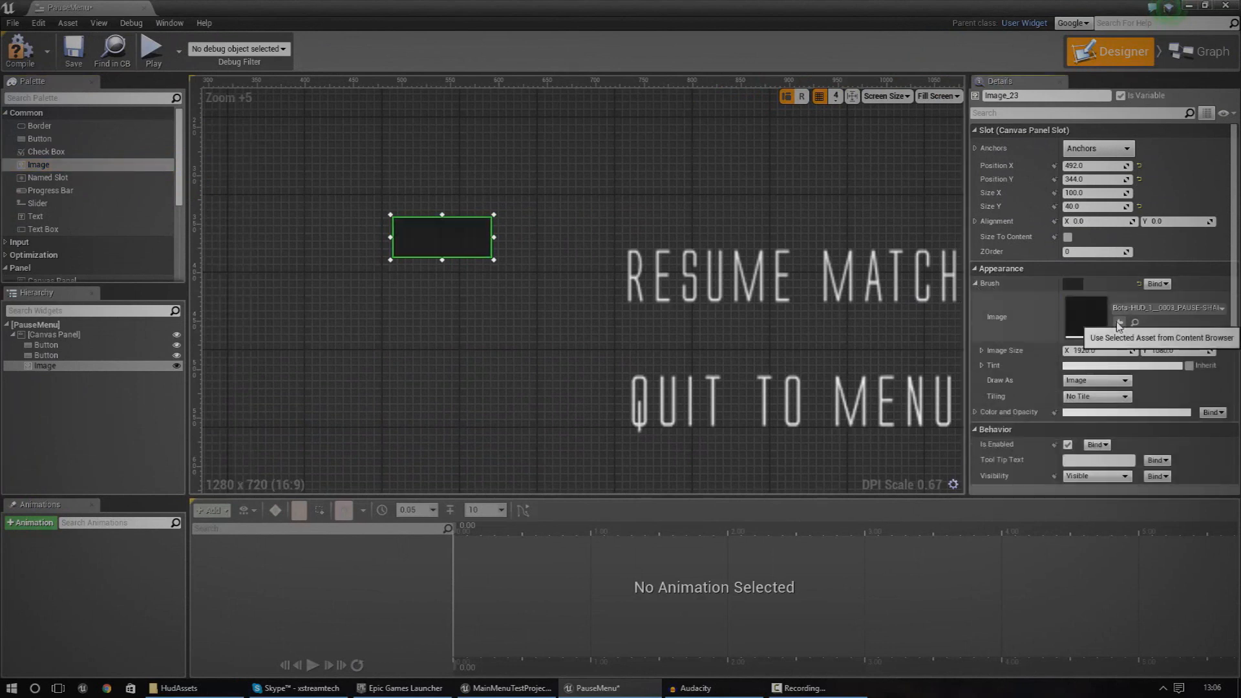
left_click_drag(495, 260, 869, 444)
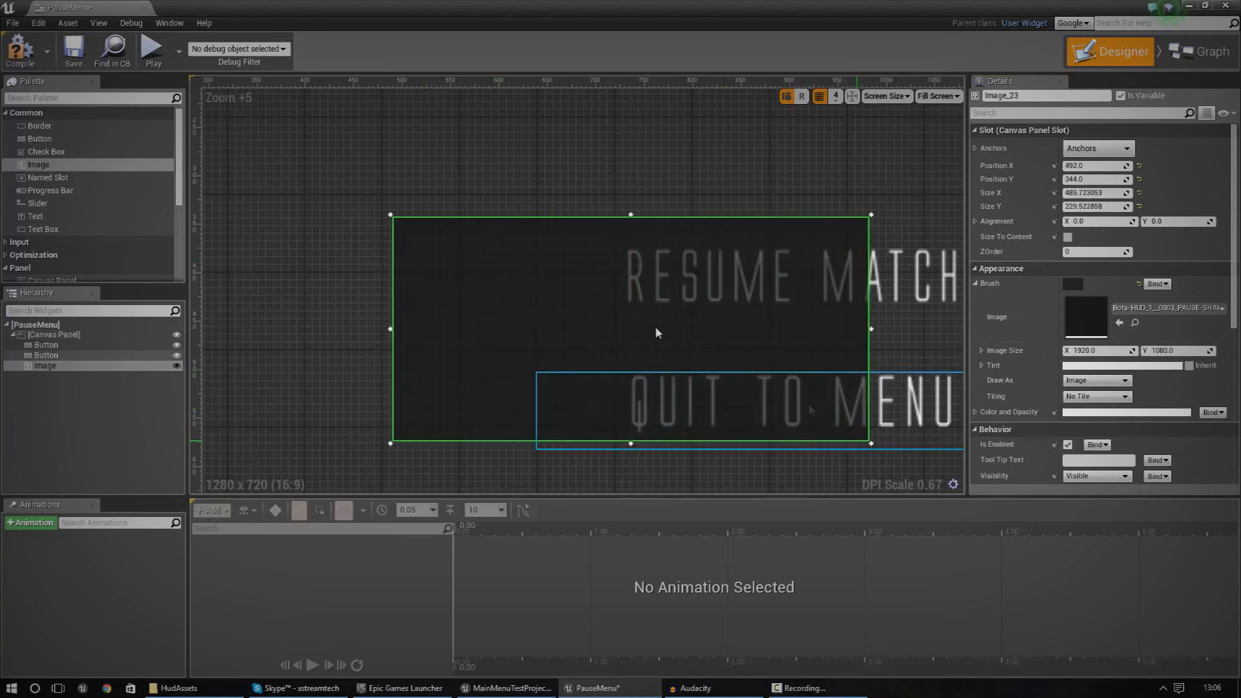
right_click_drag(512, 292, 432, 237)
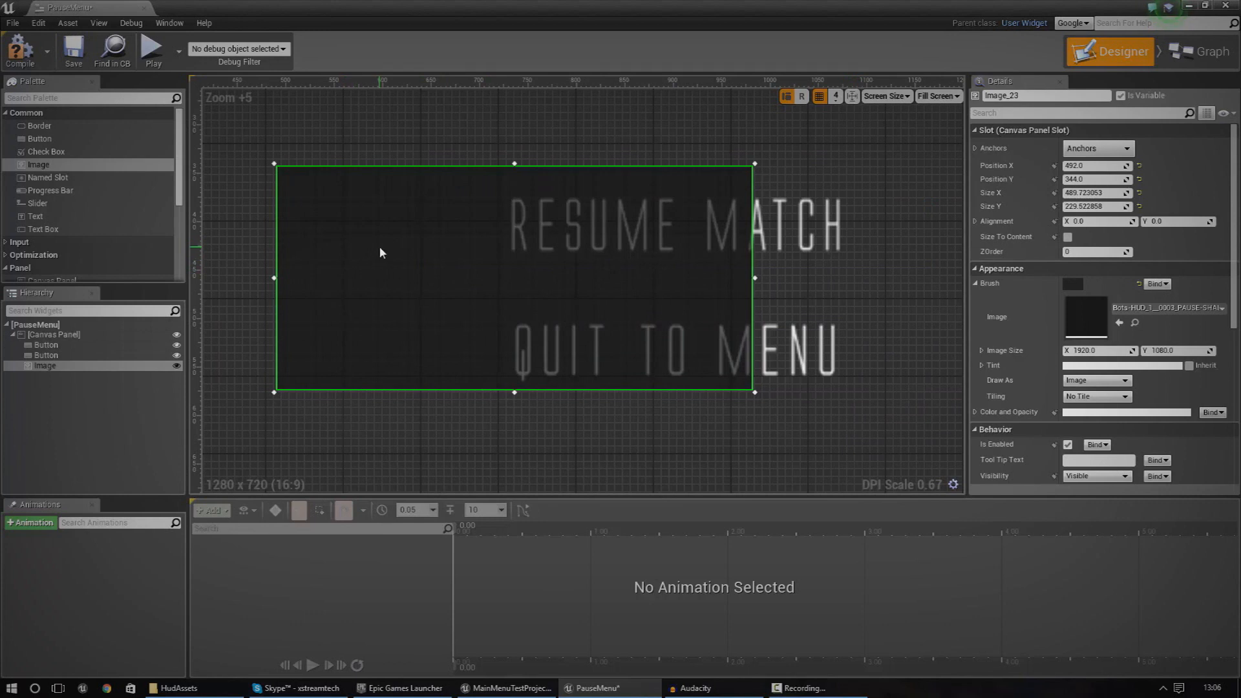
Give the RESUME MATCH and QUIT TO MENU buttons ZOrder 1 so they draw above the image.
left_click(727, 227)
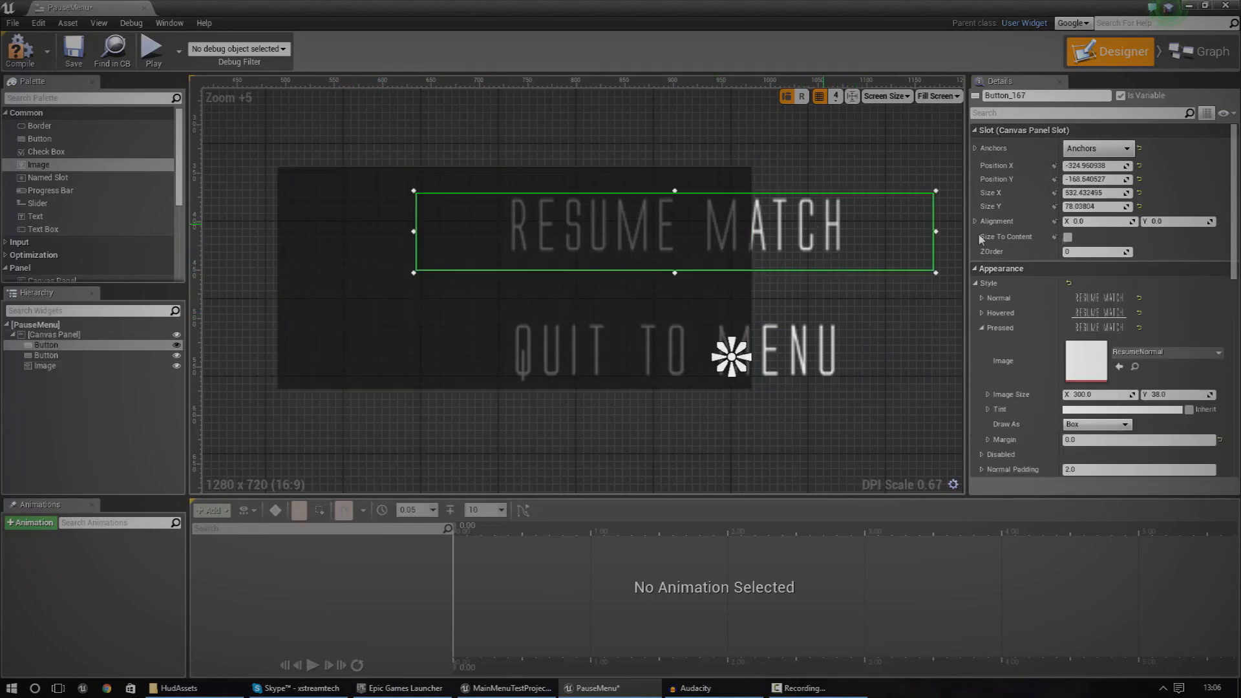
left_click(1091, 252)
type("1")
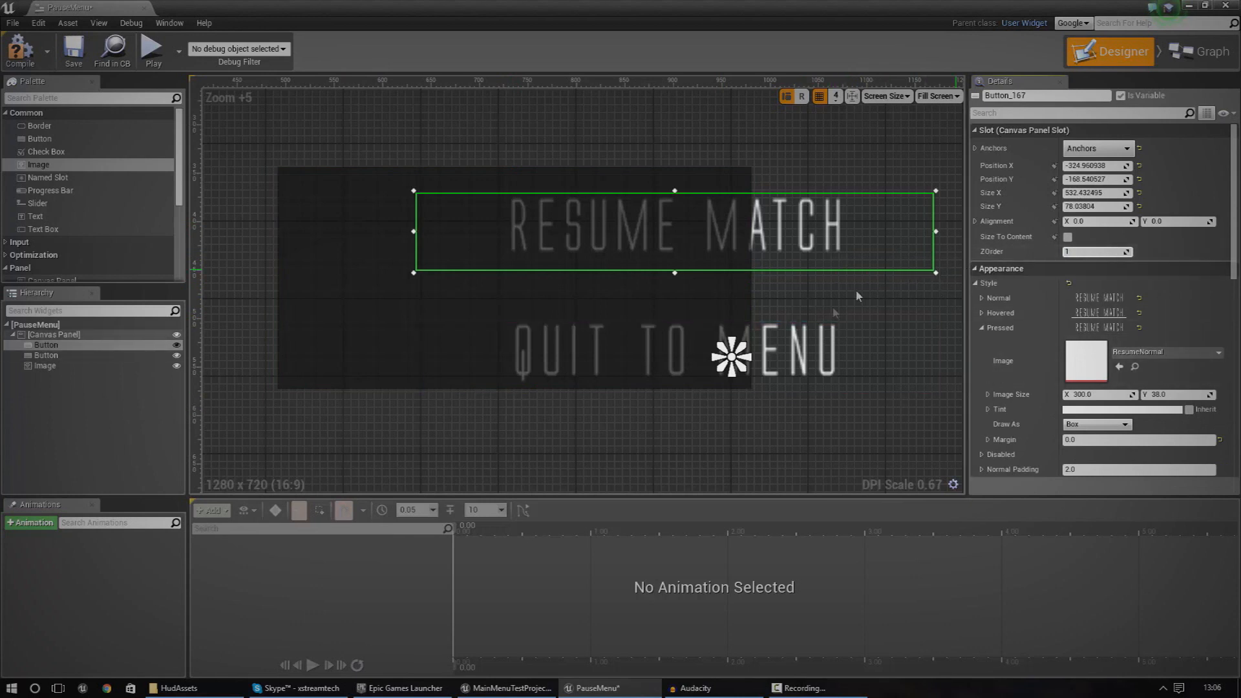
left_click(800, 359)
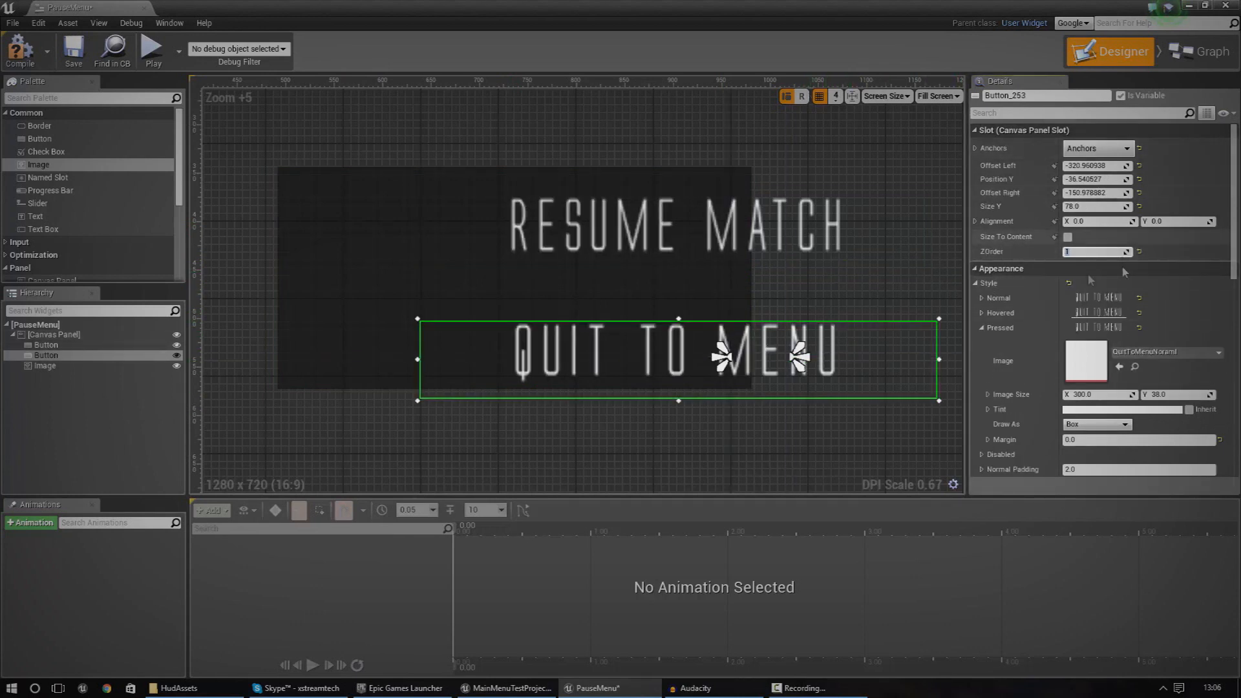
Stretch the dark image across the canvas with the fill-screen anchor and return to the level editor.
left_click(352, 279)
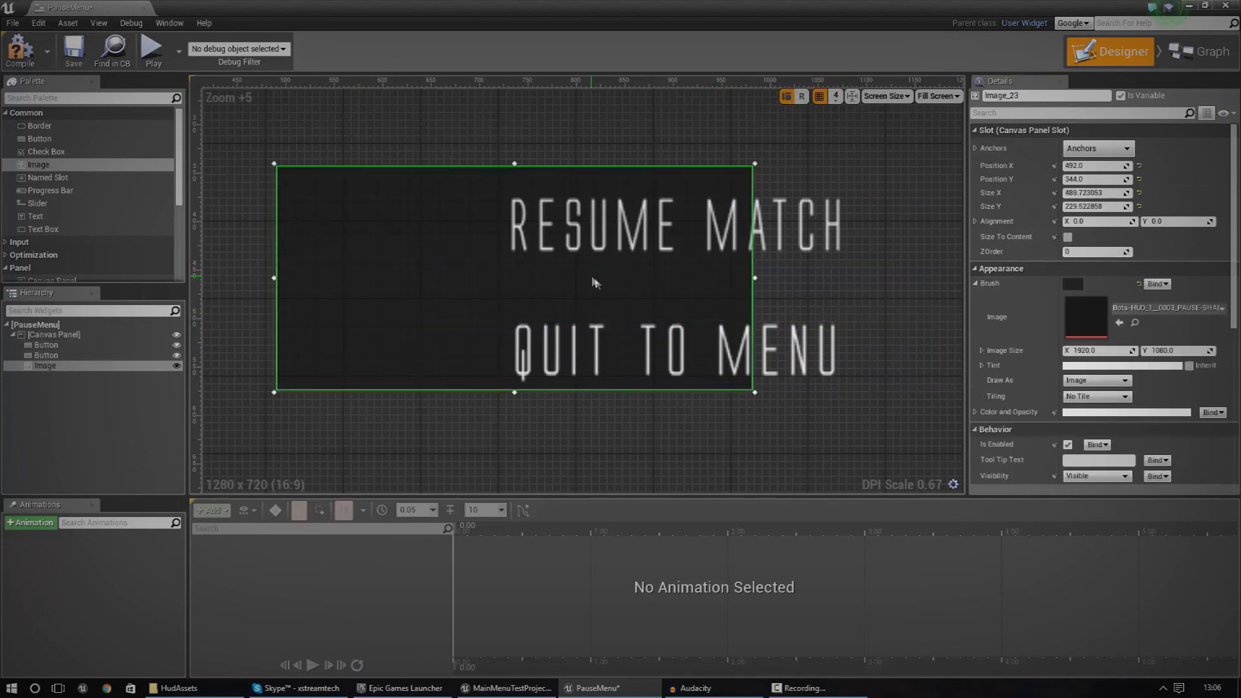
scroll(594, 283, "down", 11)
left_click_drag(631, 286, 729, 340)
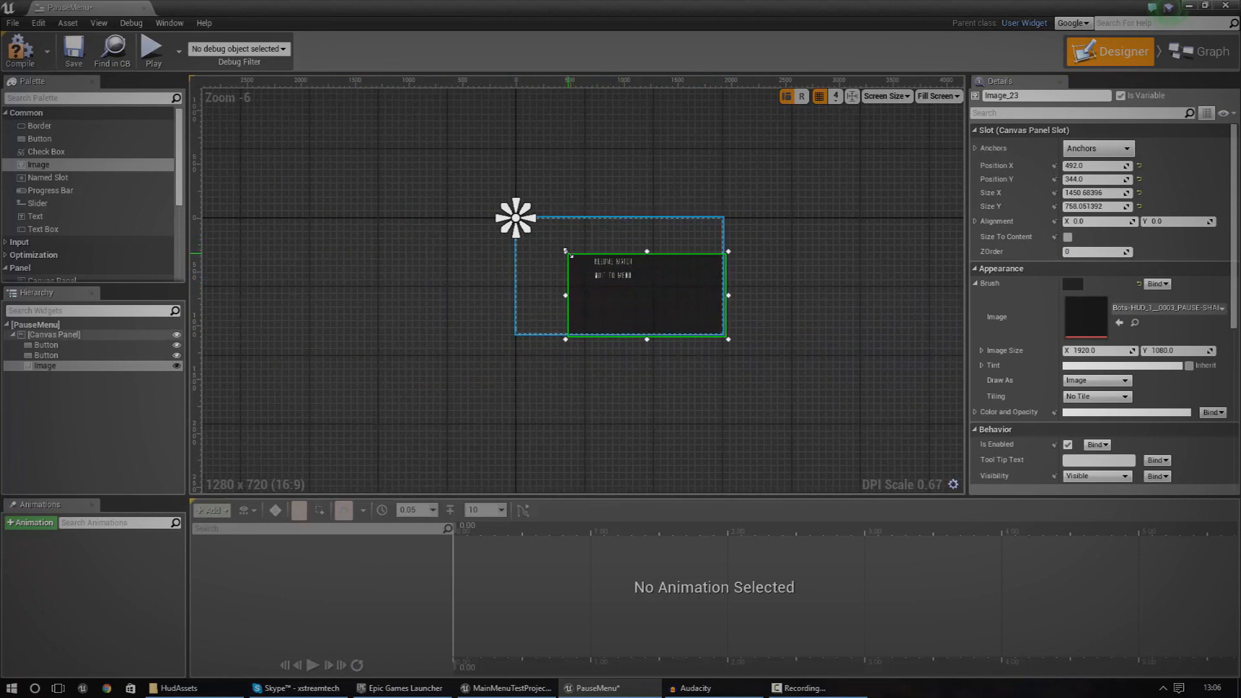
left_click_drag(566, 253, 513, 214)
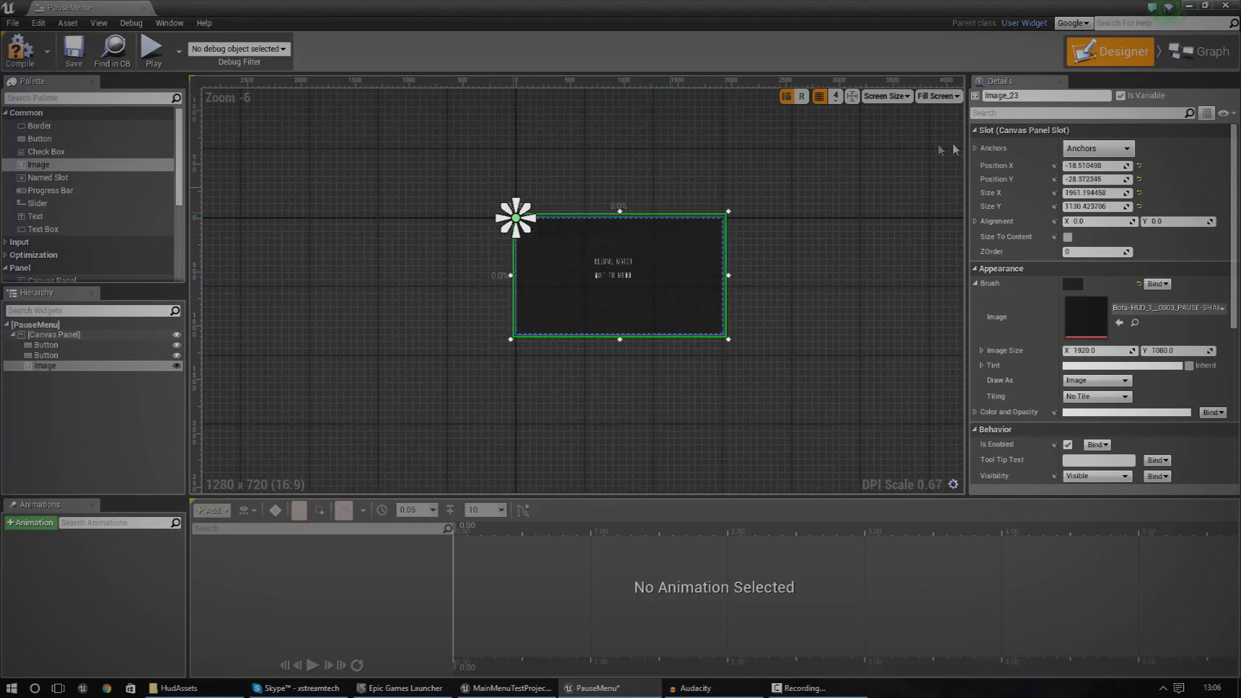
left_click(1098, 148)
left_click(1215, 318)
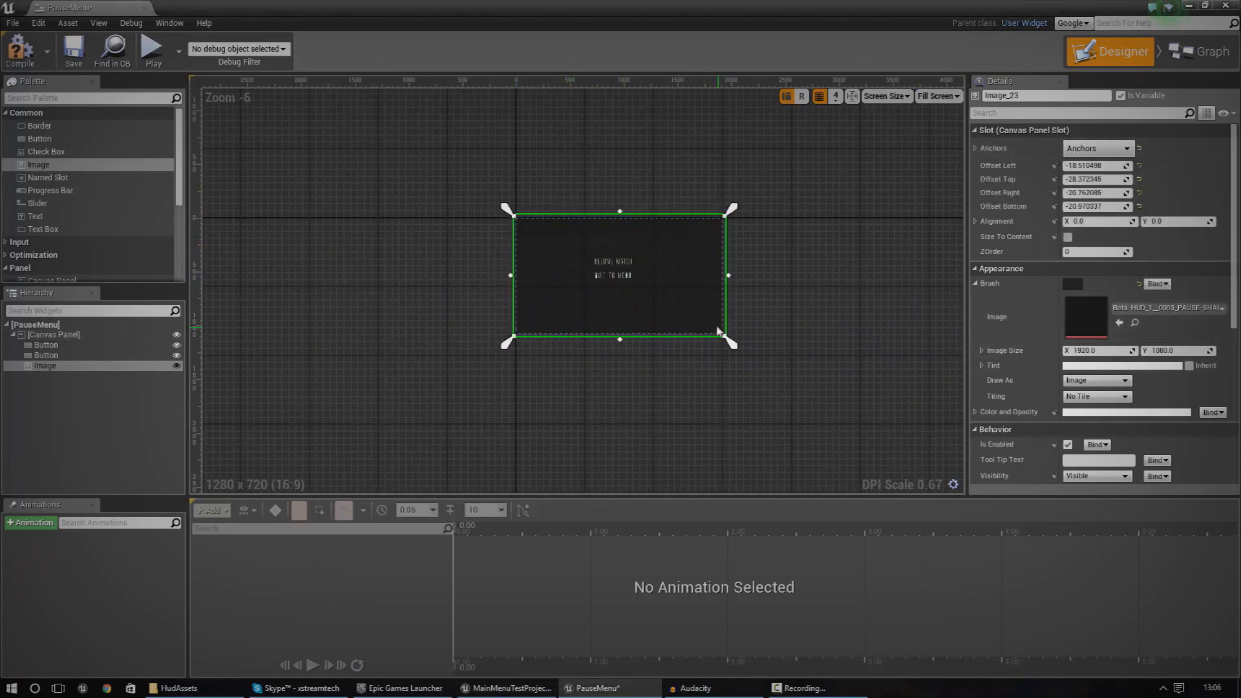
left_click(737, 320)
scroll(675, 323, "up", 4)
mouse_move(893, 464)
right_mouse_down()
mouse_move(633, 410)
mouse_move(591, 373)
right_mouse_up()
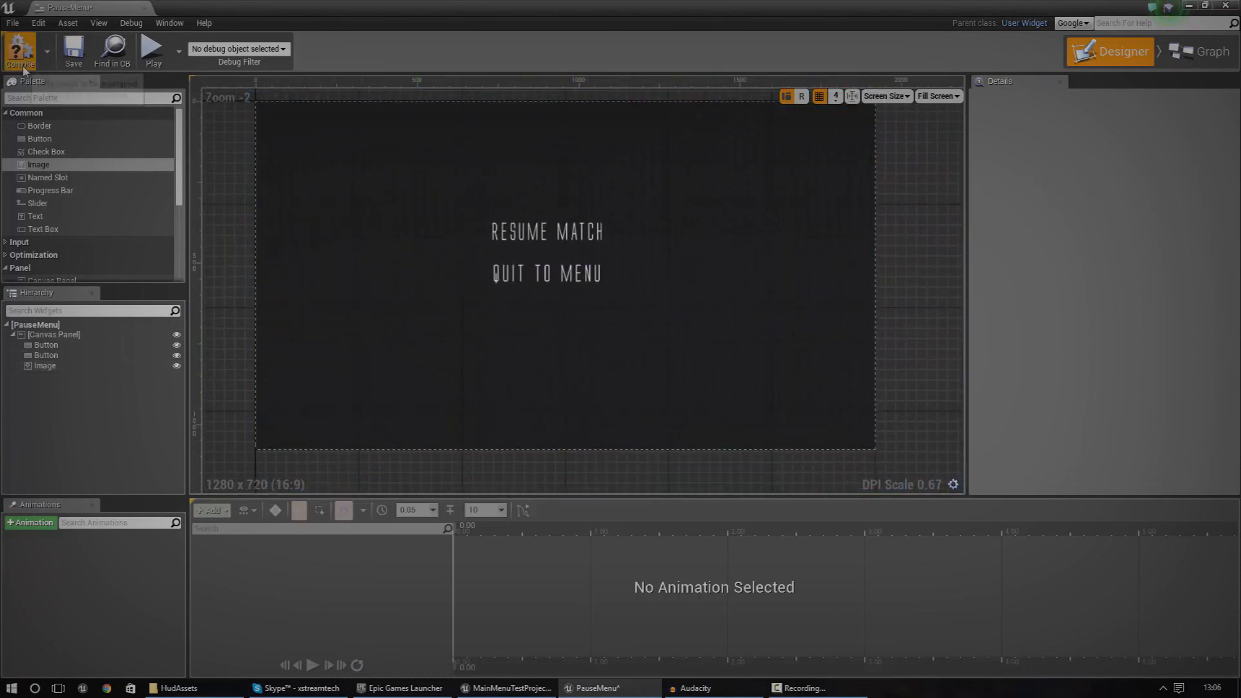
left_click(511, 687)
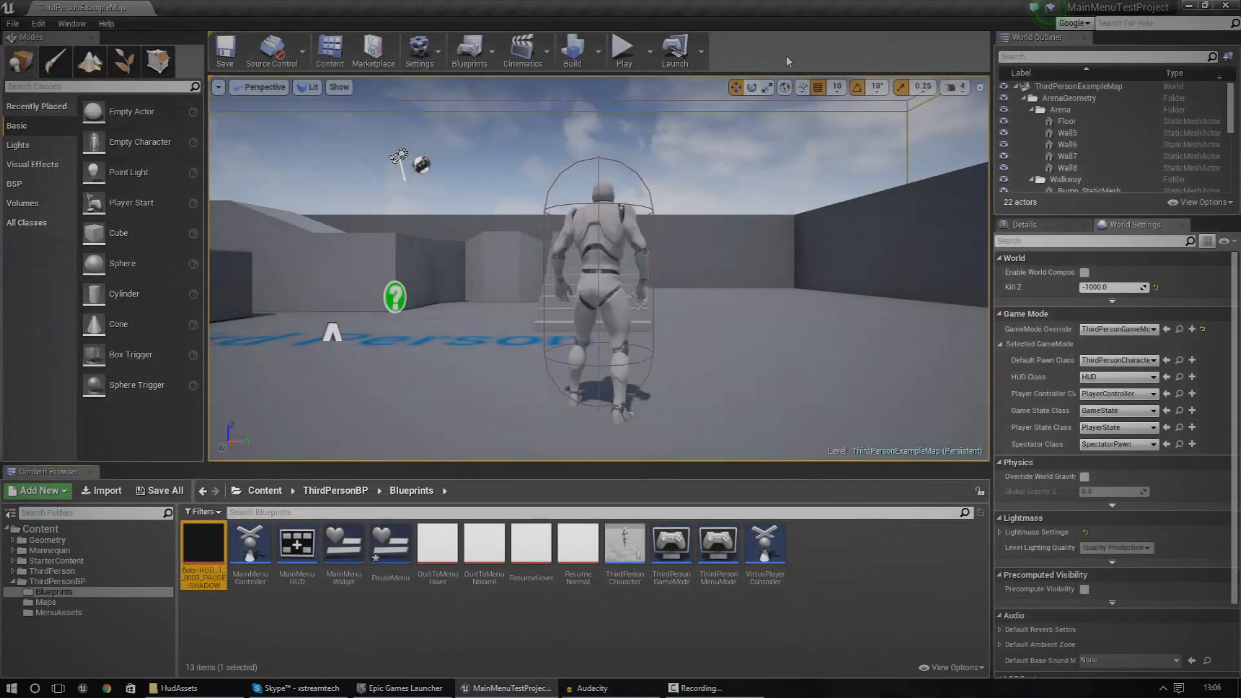
Save PauseMenu, launch the game, pause with Escape, resume the match and pause again.
left_click(675, 51)
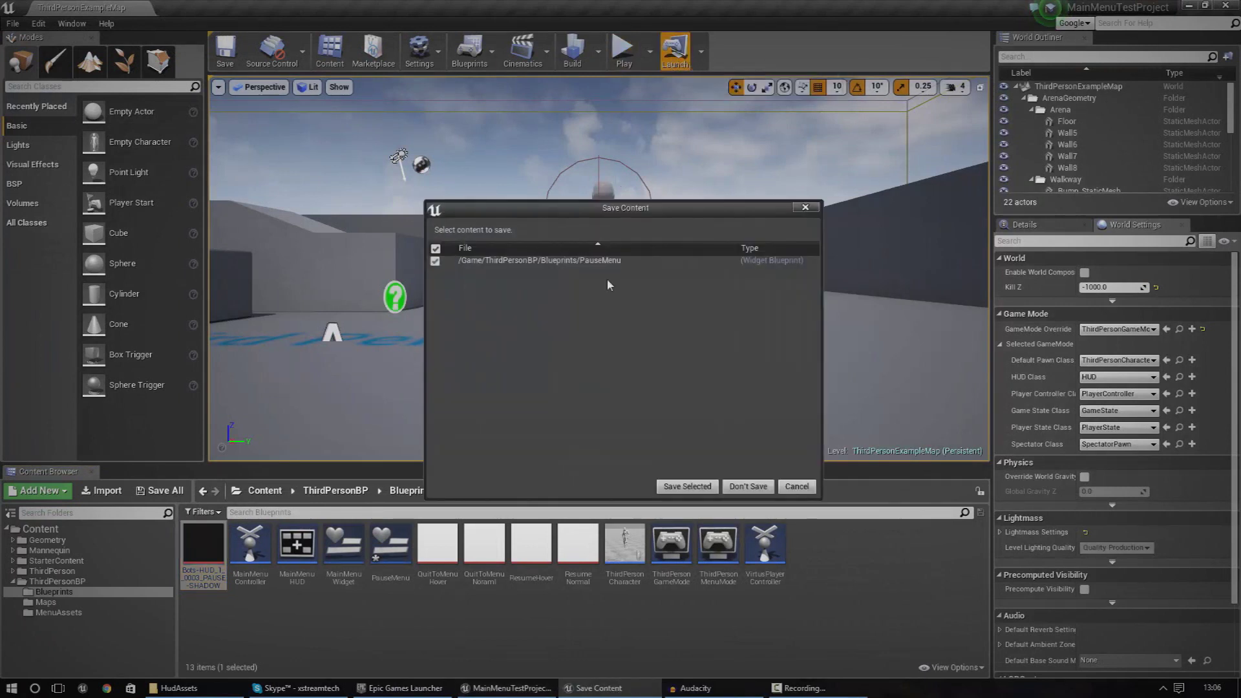
left_click(684, 484)
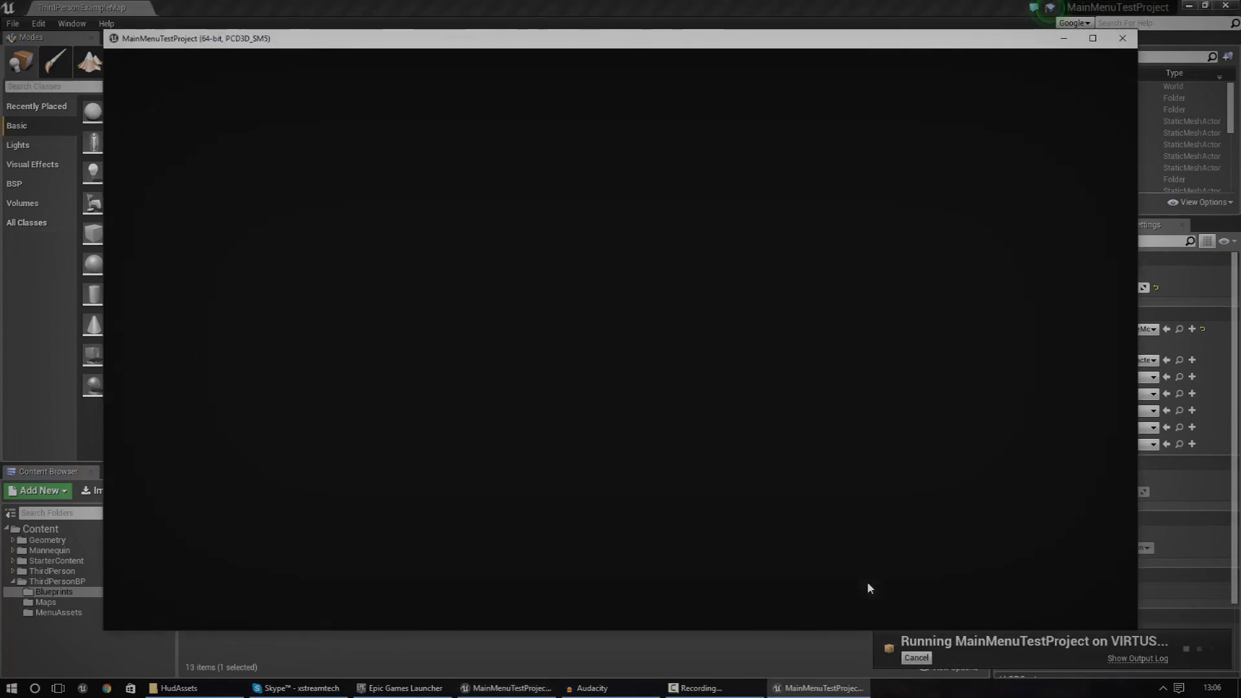
key("w")
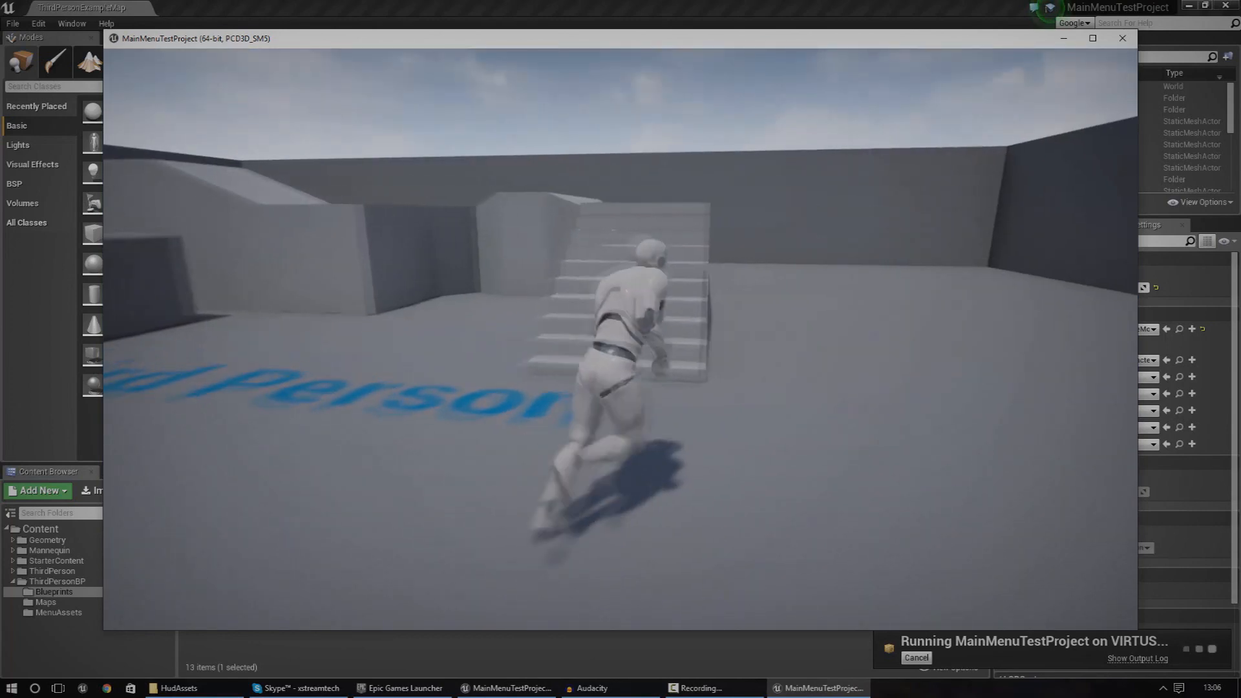
key("Escape")
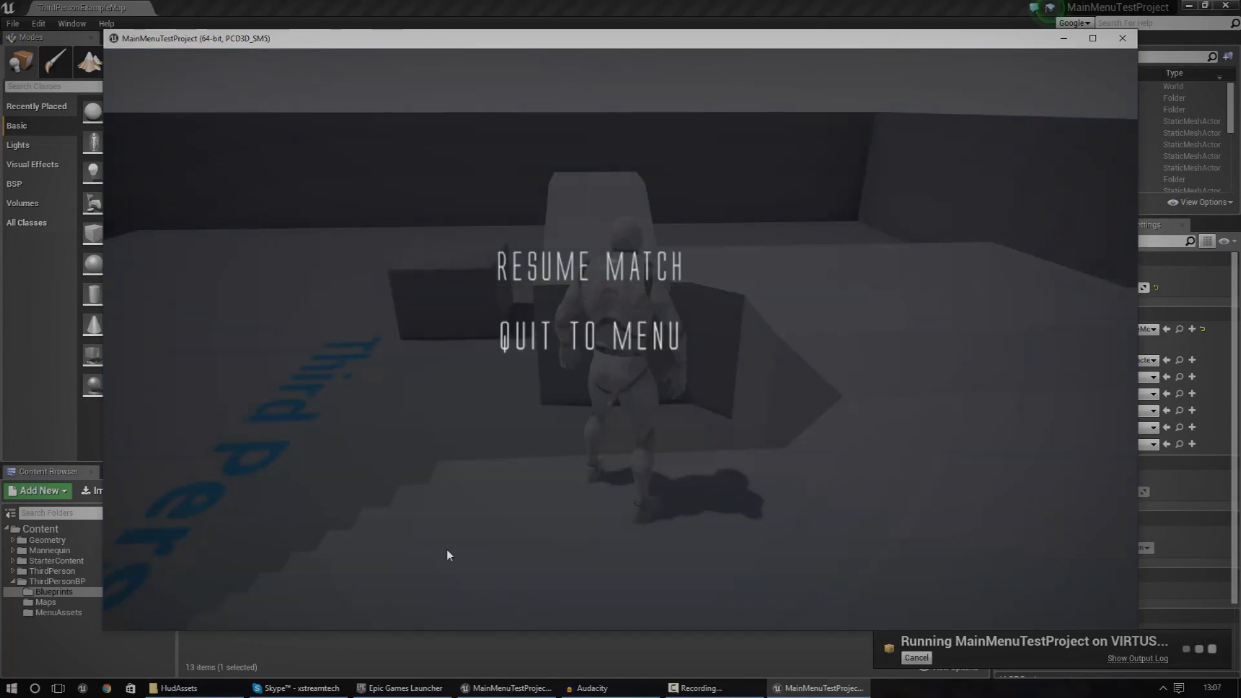
left_click(589, 270)
key("Escape")
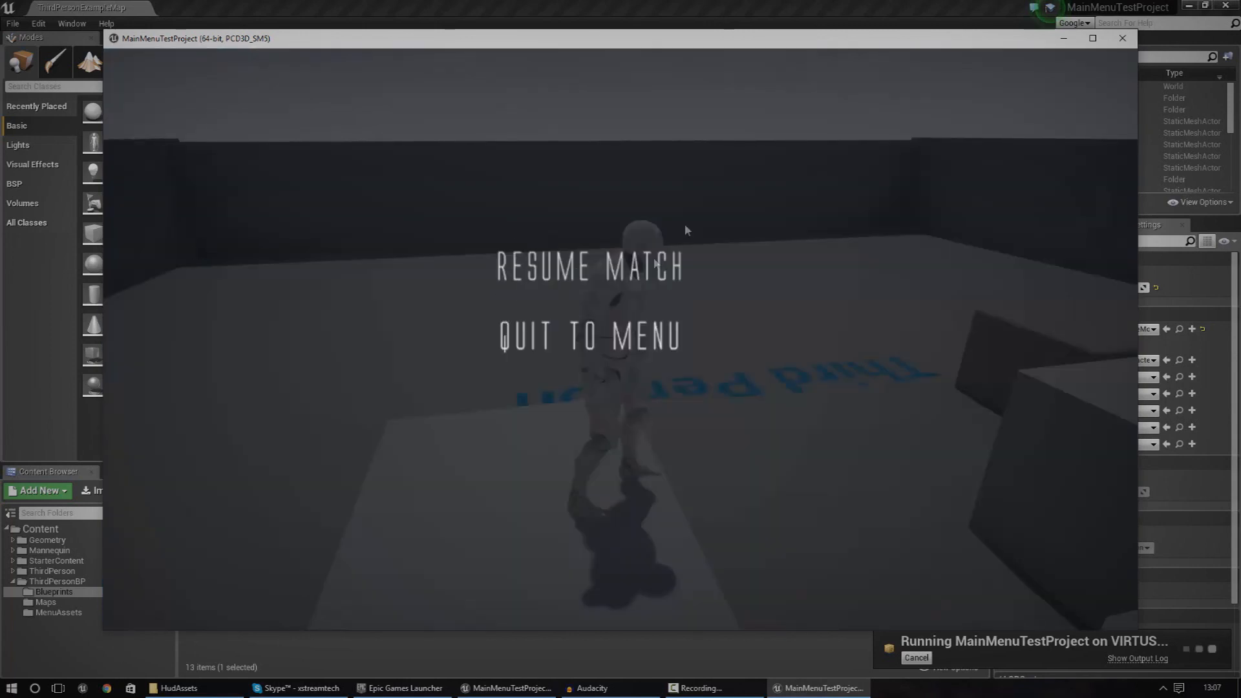